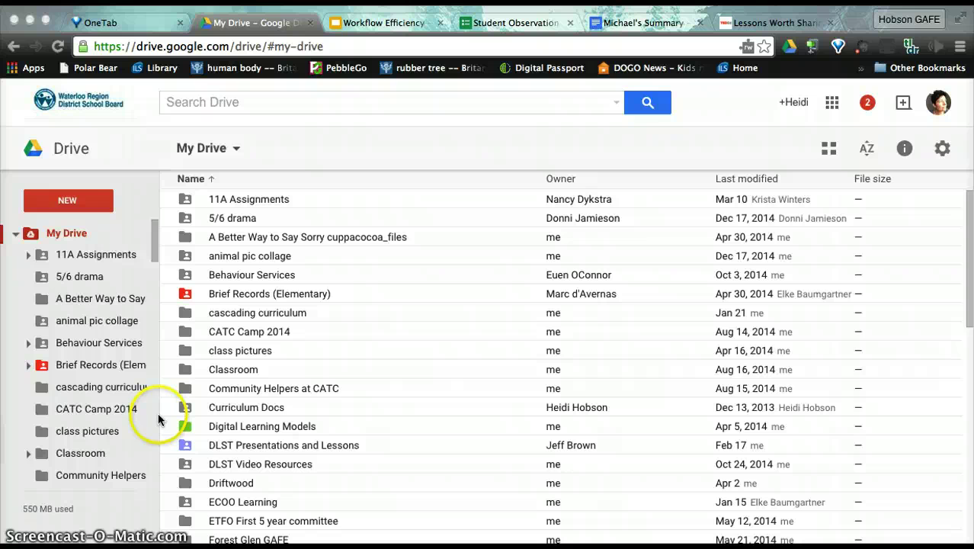
# Step: Create a new blank Google Form from Google Drive's New > More menu
pyautogui.click(73, 205)
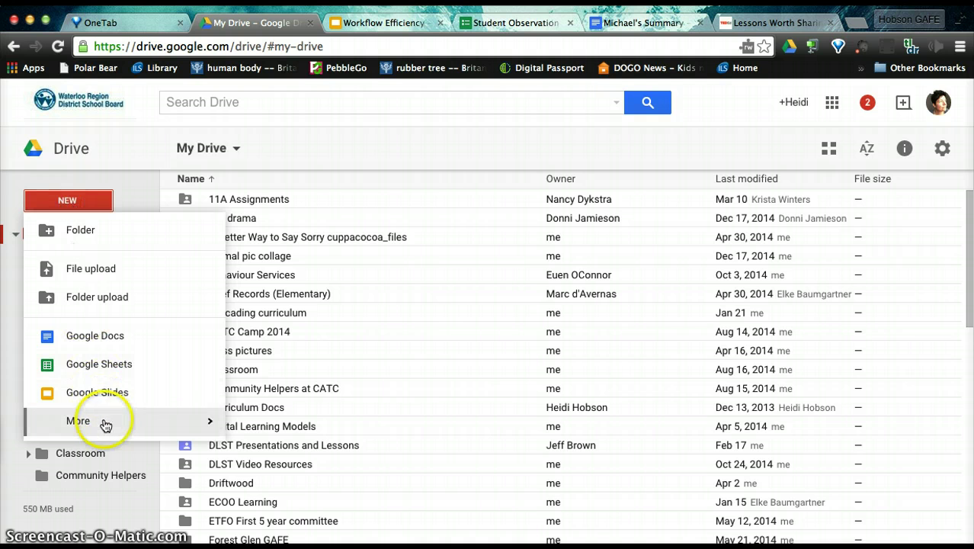
pyautogui.click(104, 424)
pyautogui.click(297, 181)
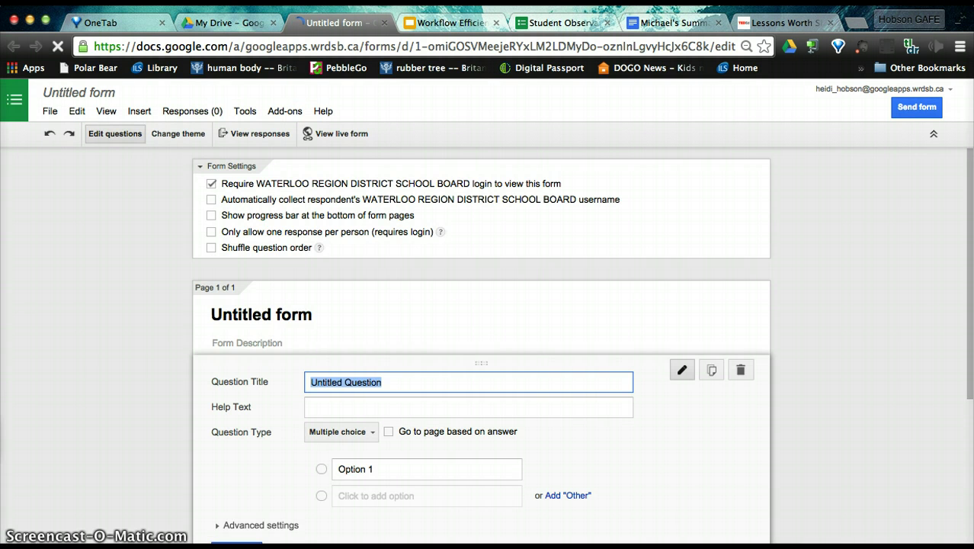
# Step: Rename the form to 'Student Documentation - Learning Skills'
pyautogui.click(83, 93)
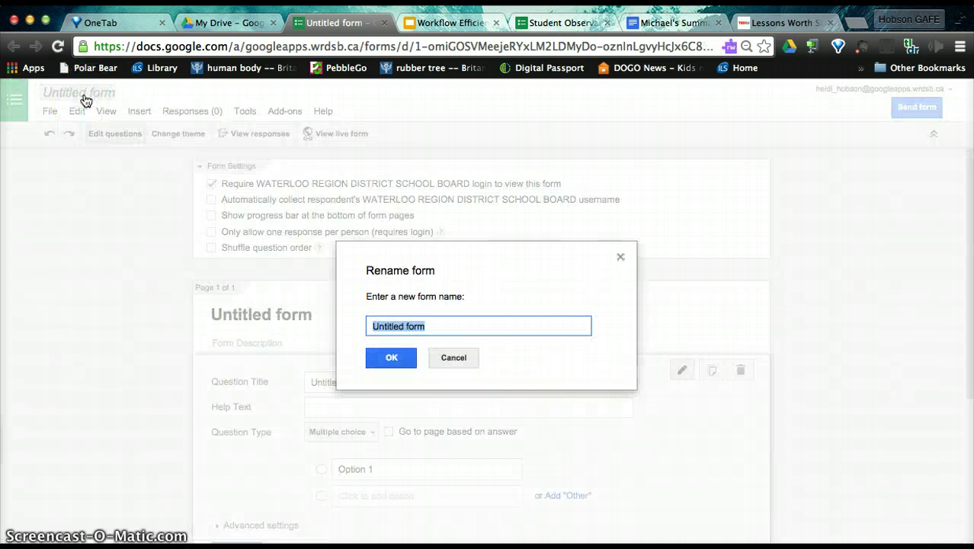
pyautogui.write('Student Docu')
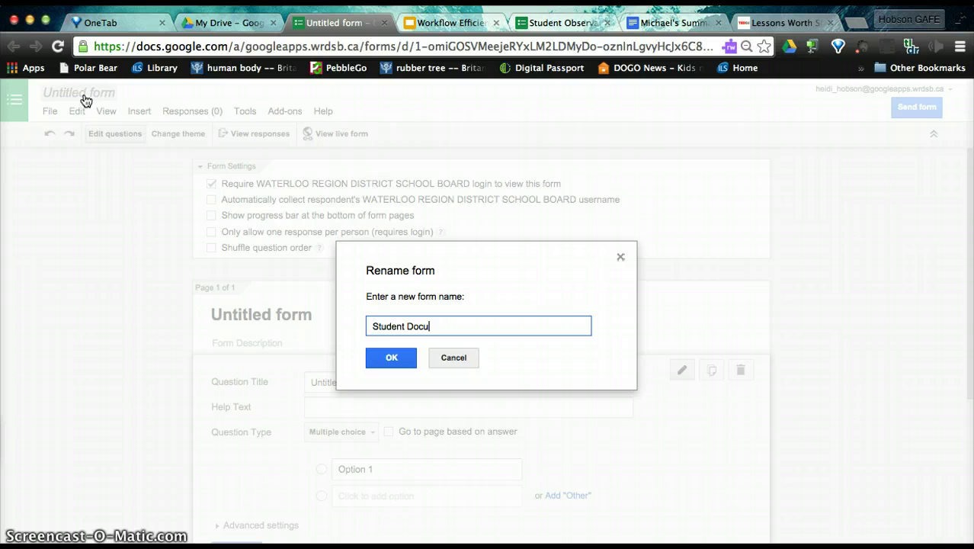
pyautogui.write('mentation - Learning Skills')
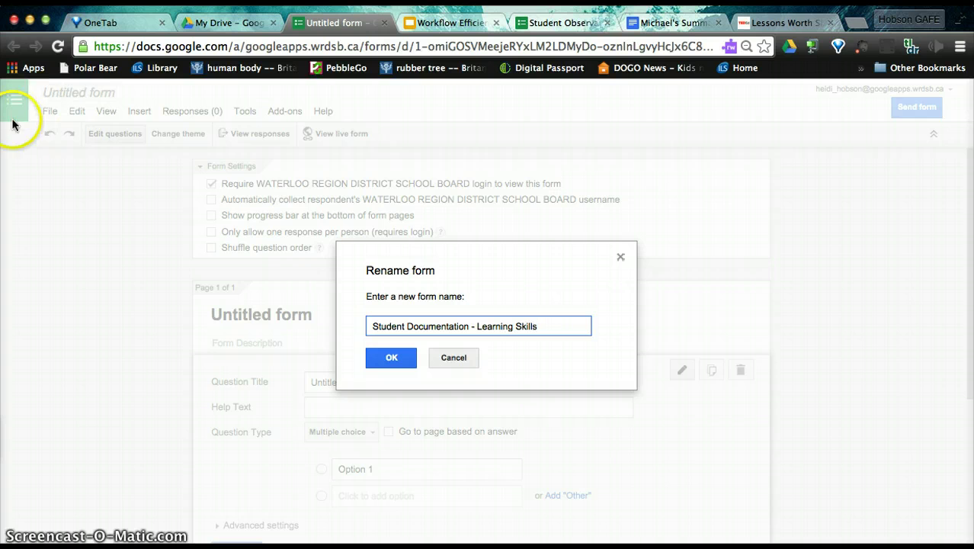
pyautogui.click(389, 360)
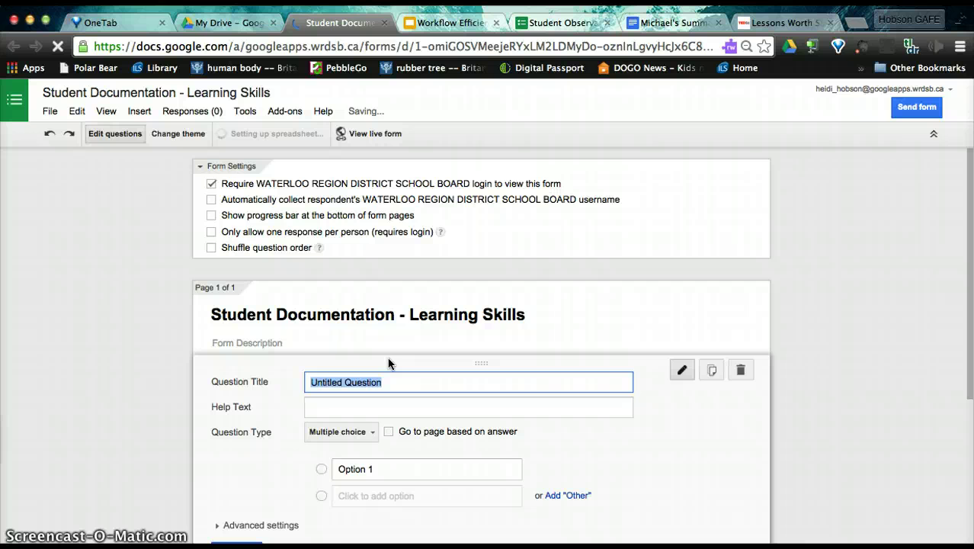
# Step: Turn off the school board login requirement in Form Settings and confirm no sign-in
pyautogui.click(429, 312)
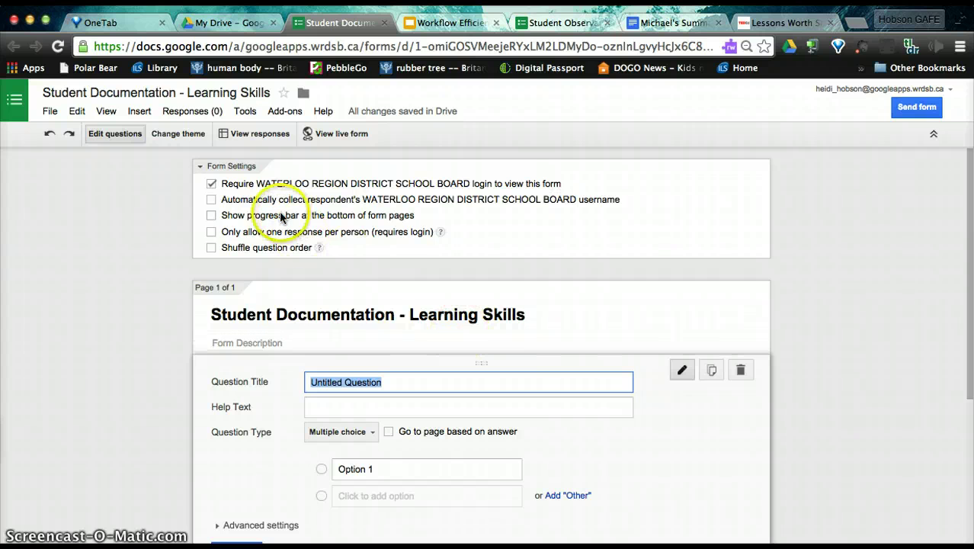
pyautogui.click(212, 185)
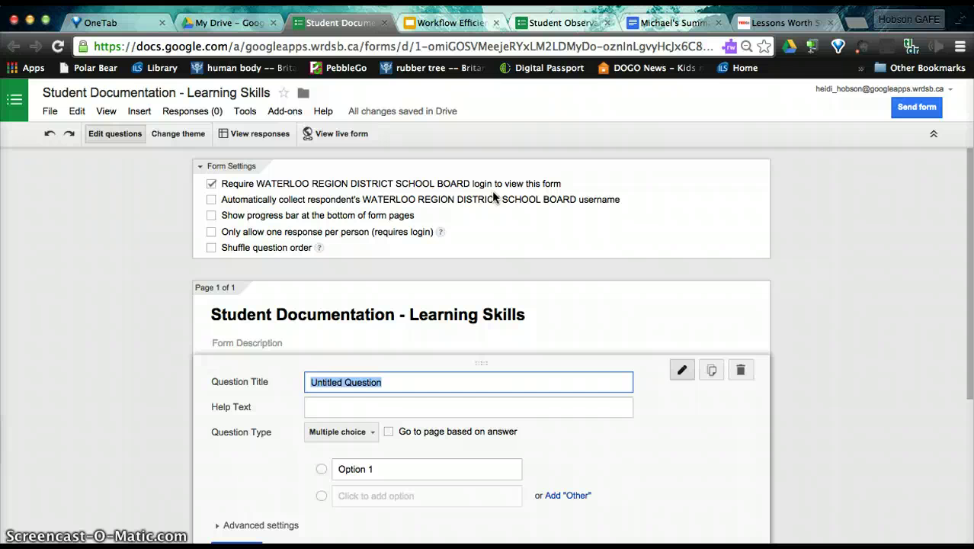
pyautogui.click(212, 185)
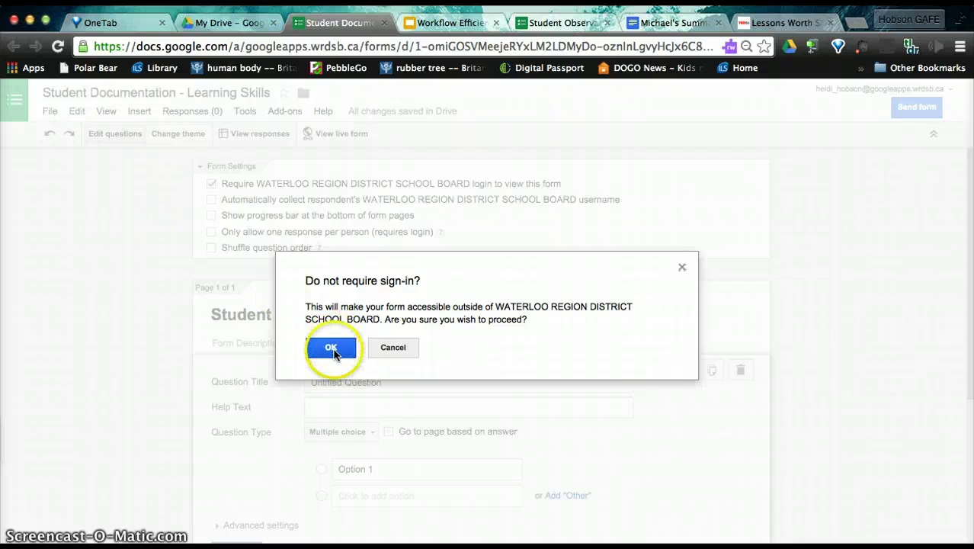
pyautogui.click(332, 349)
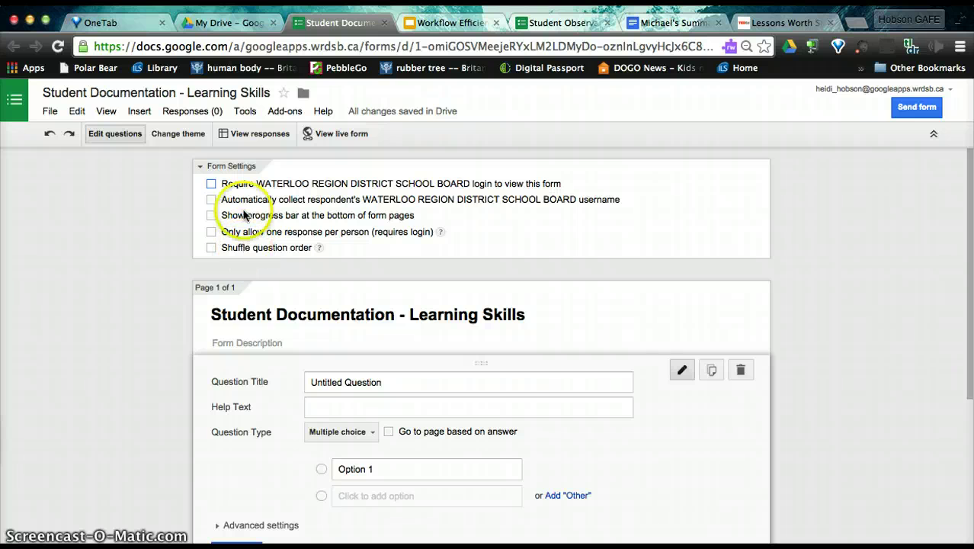
# Step: Enable 'Allow responders to edit responses after submitting' on the confirmation page
pyautogui.scroll(-5, 260, 337)
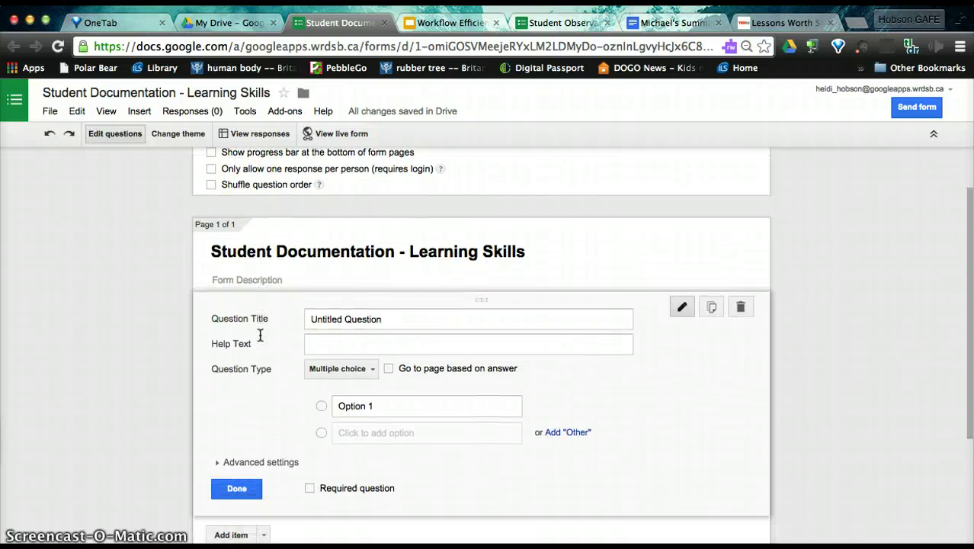
pyautogui.scroll(-2, 260, 335)
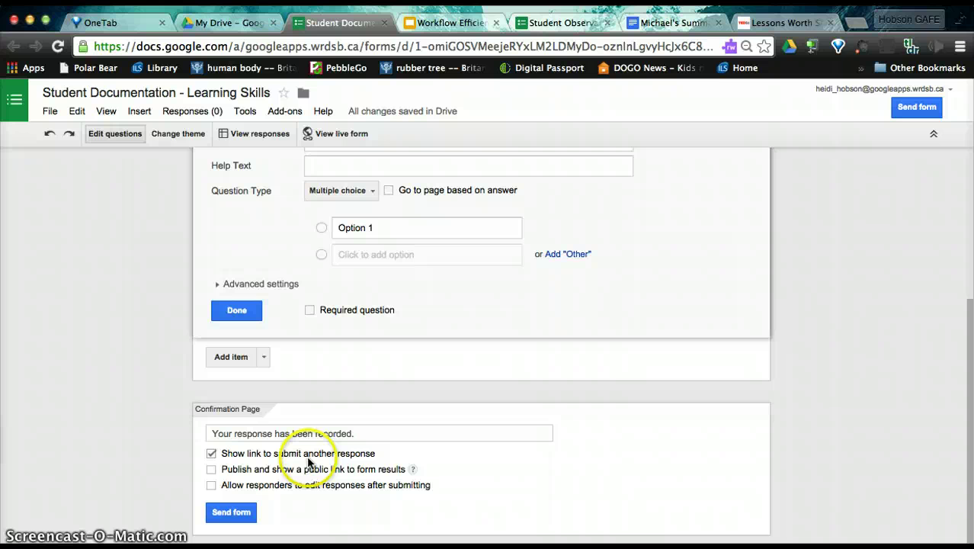
pyautogui.click(211, 484)
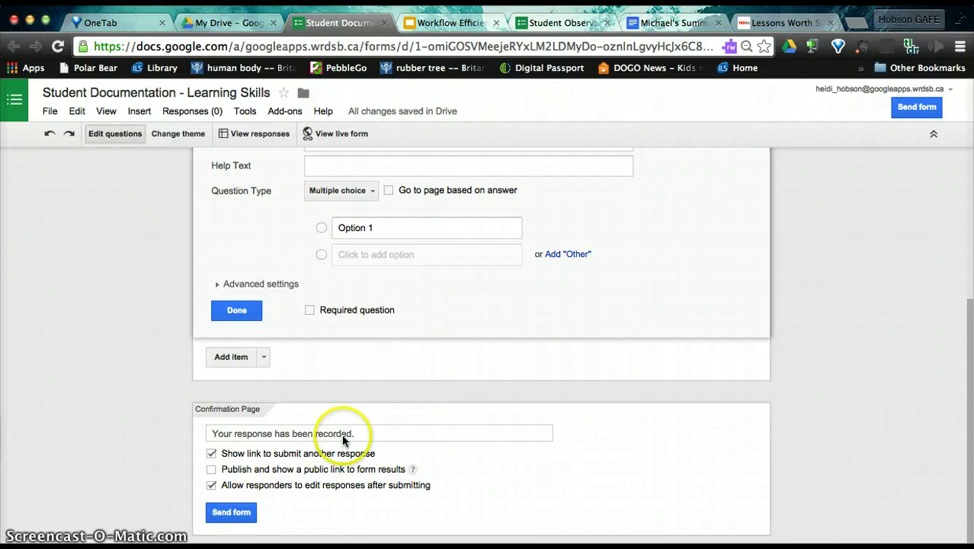
pyautogui.scroll(5, 541, 248)
# Step: Change the first question's type to Choose from a list
pyautogui.scroll(1, 541, 252)
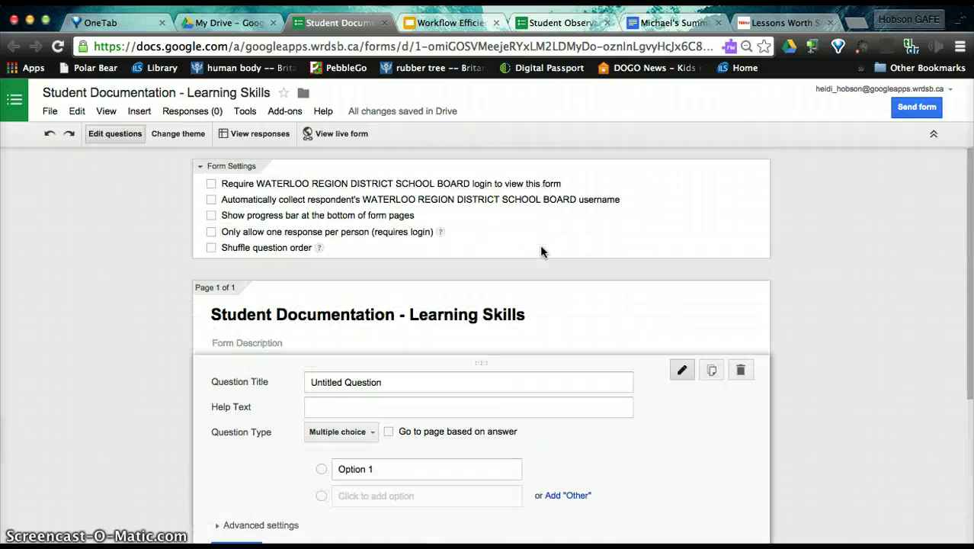
pyautogui.scroll(-3, 541, 251)
pyautogui.scroll(1, 541, 248)
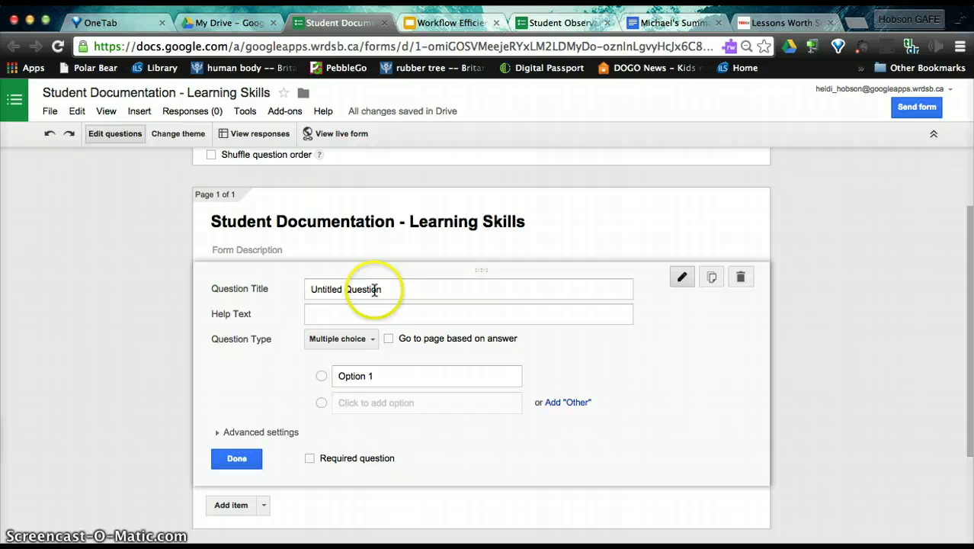
pyautogui.moveTo(391, 290); pyautogui.dragTo(281, 295)
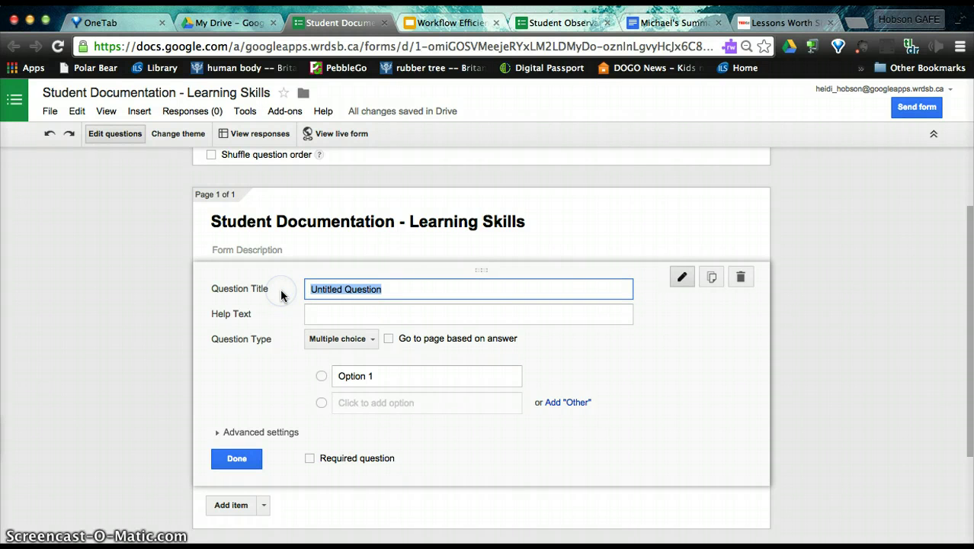
pyautogui.click(368, 341)
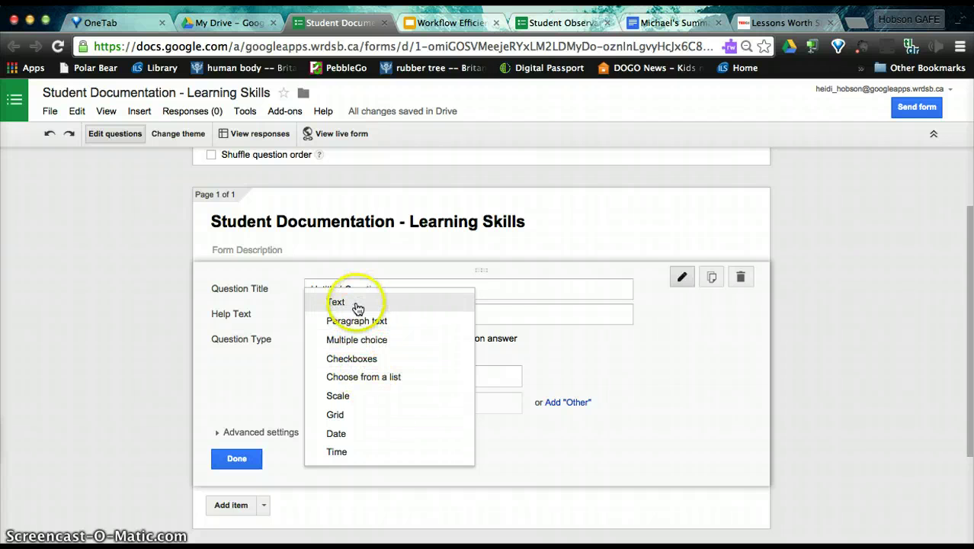
pyautogui.click(357, 376)
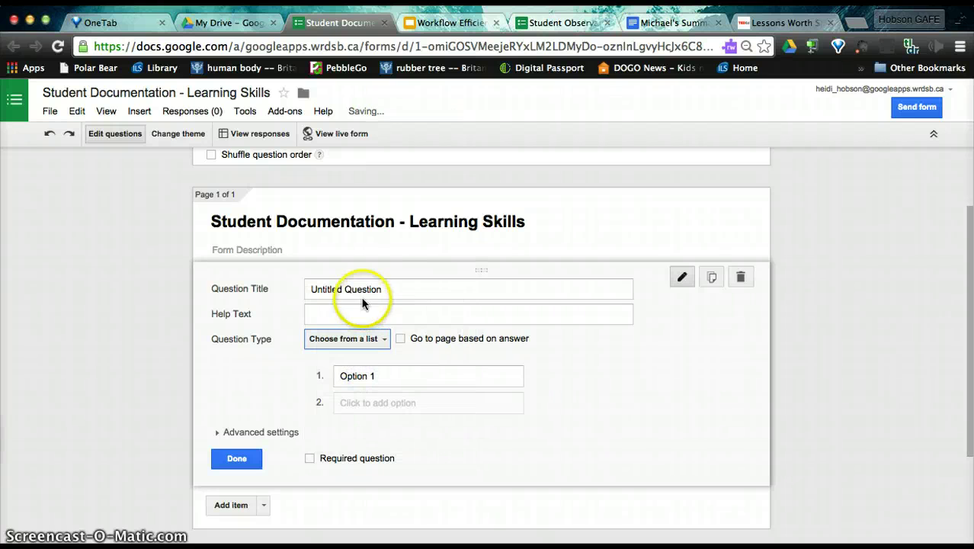
# Step: Title the question 'Name:', mark it required, and finish editing it
pyautogui.moveTo(391, 289); pyautogui.dragTo(270, 286)
pyautogui.write('N')
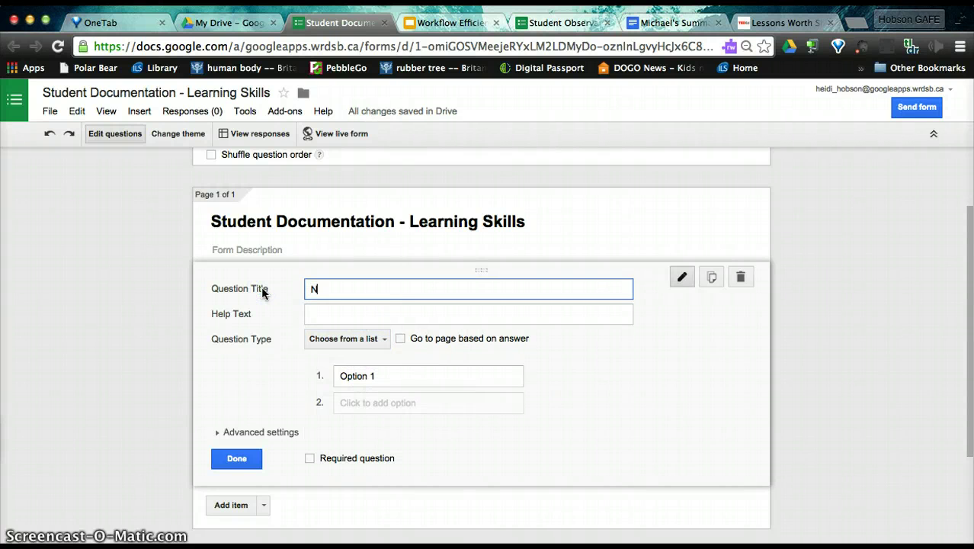
pyautogui.write('ame:')
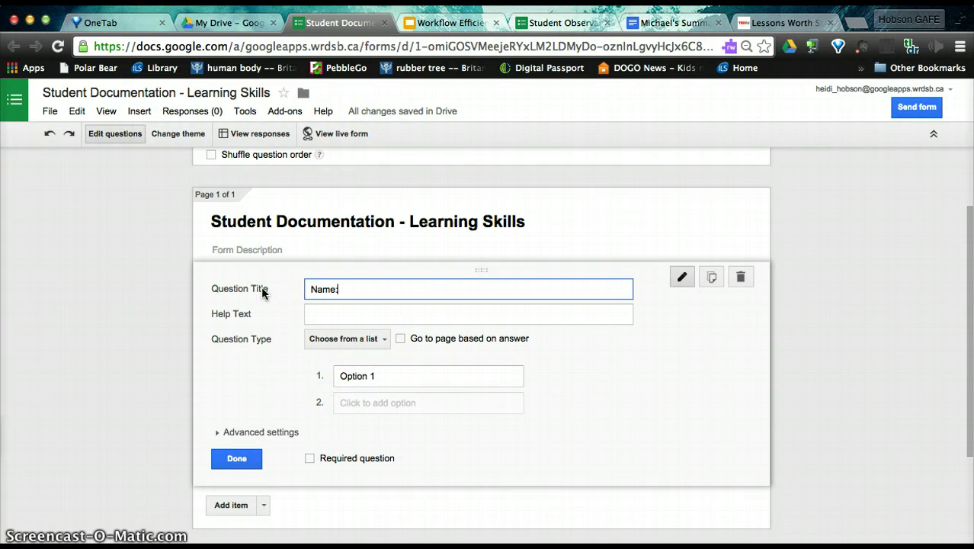
pyautogui.click(397, 374)
pyautogui.click(570, 449)
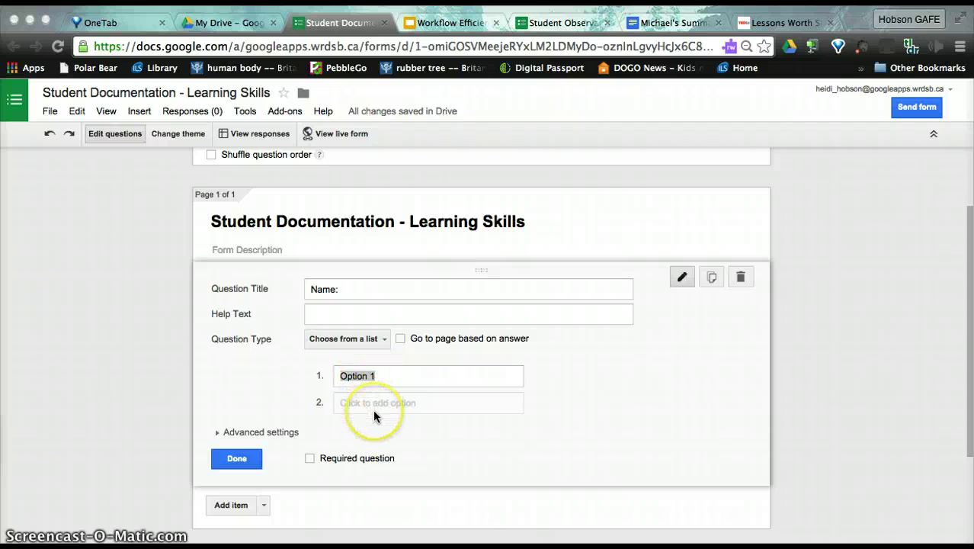
pyautogui.click(309, 462)
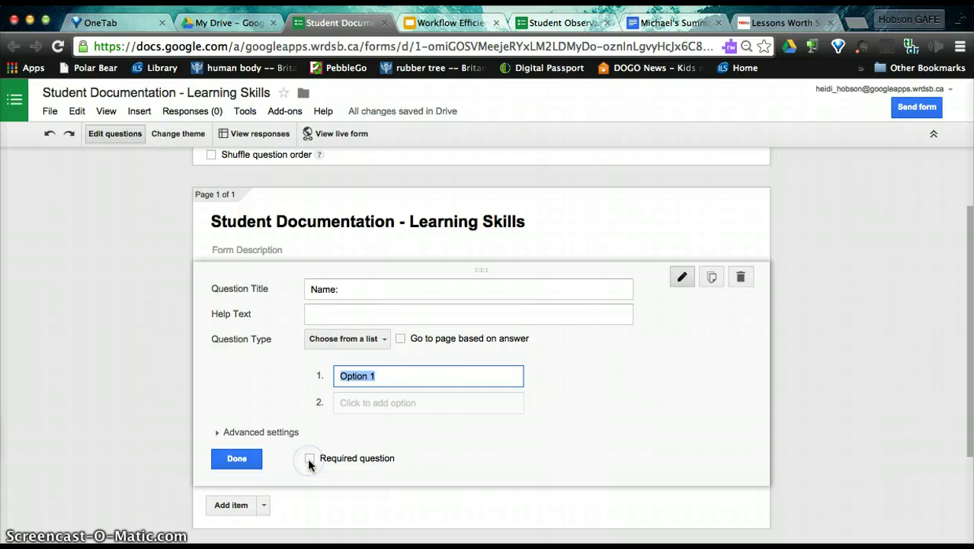
pyautogui.click(308, 459)
pyautogui.click(234, 459)
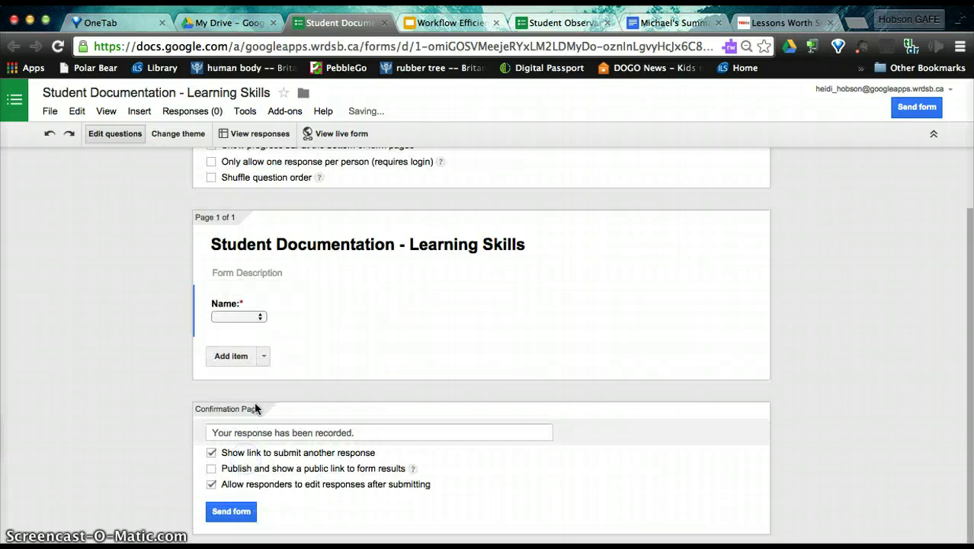
# Step: Add a new Choose from a list question titled 'Learning Skills'
pyautogui.click(233, 357)
pyautogui.click(348, 365)
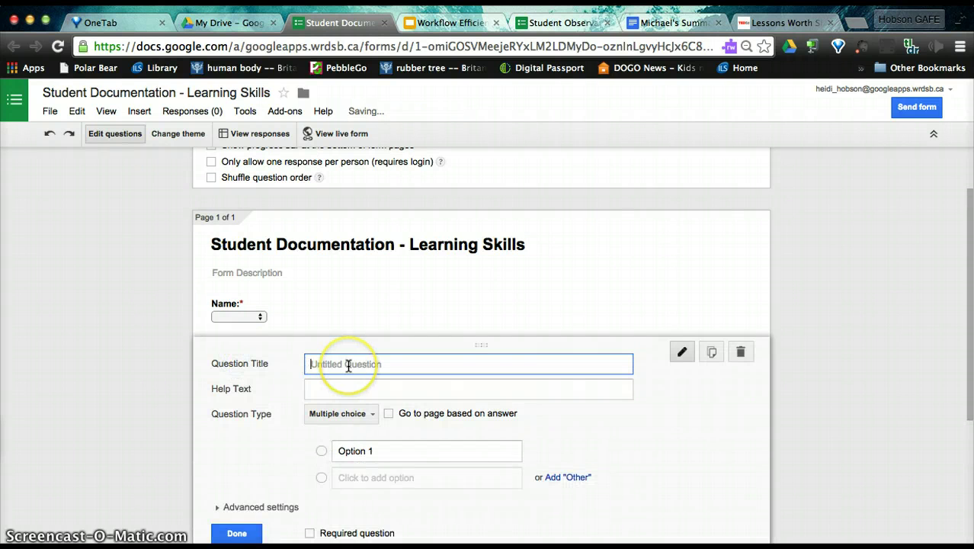
pyautogui.write('Learning LS')
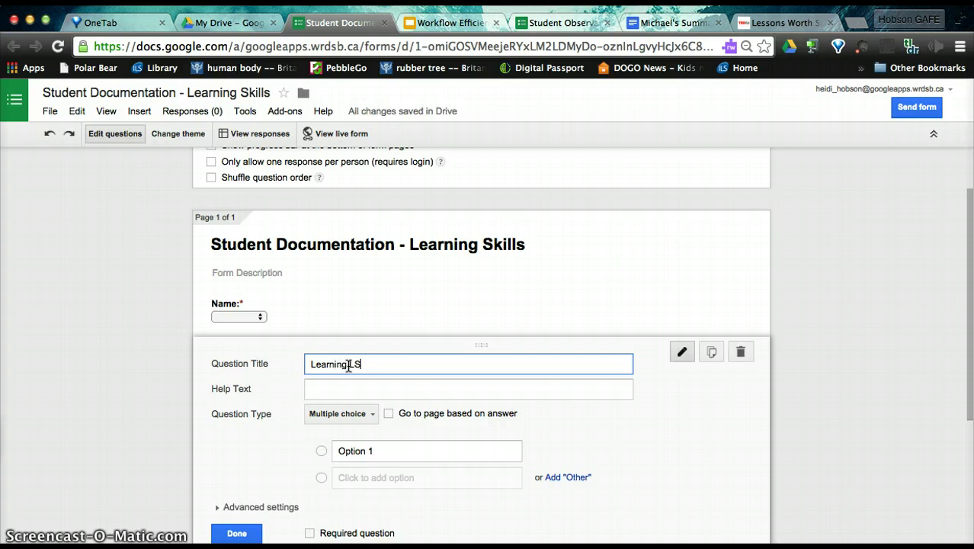
pyautogui.press('BackSpace')
pyautogui.press('BackSpace')
pyautogui.write('Skills')
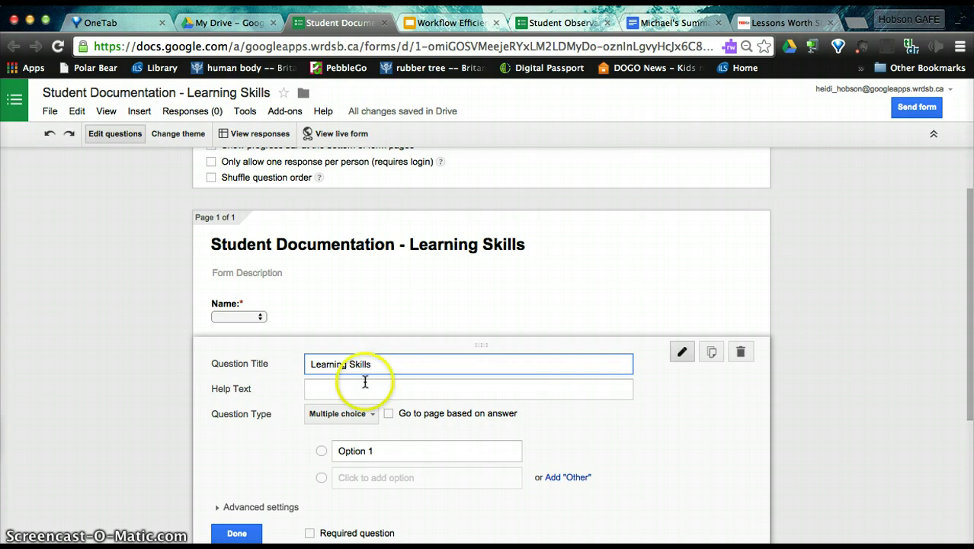
pyautogui.click(371, 416)
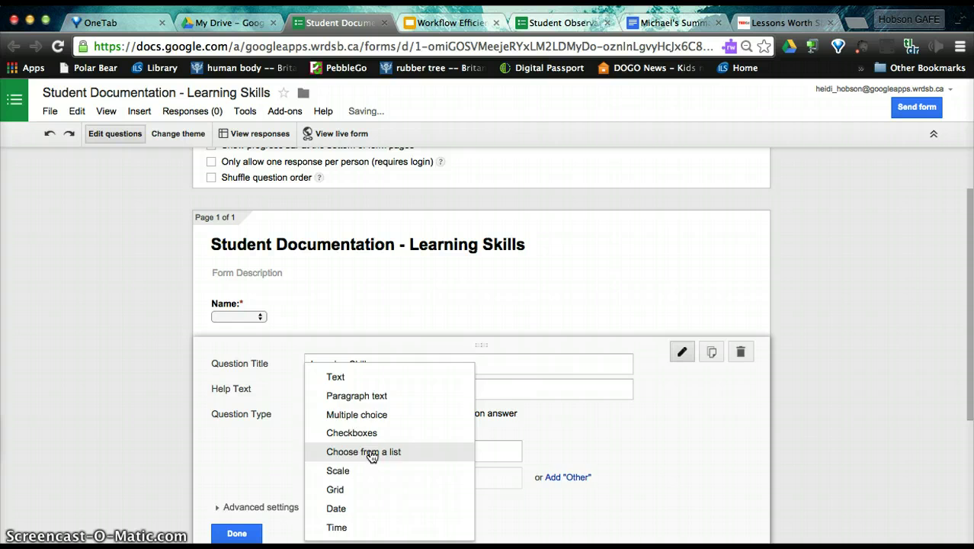
pyautogui.click(371, 453)
# Step: Enter options Responsibility, Self- Regulation, Collaboration and Organization, then add another option
pyautogui.moveTo(402, 450); pyautogui.dragTo(329, 455)
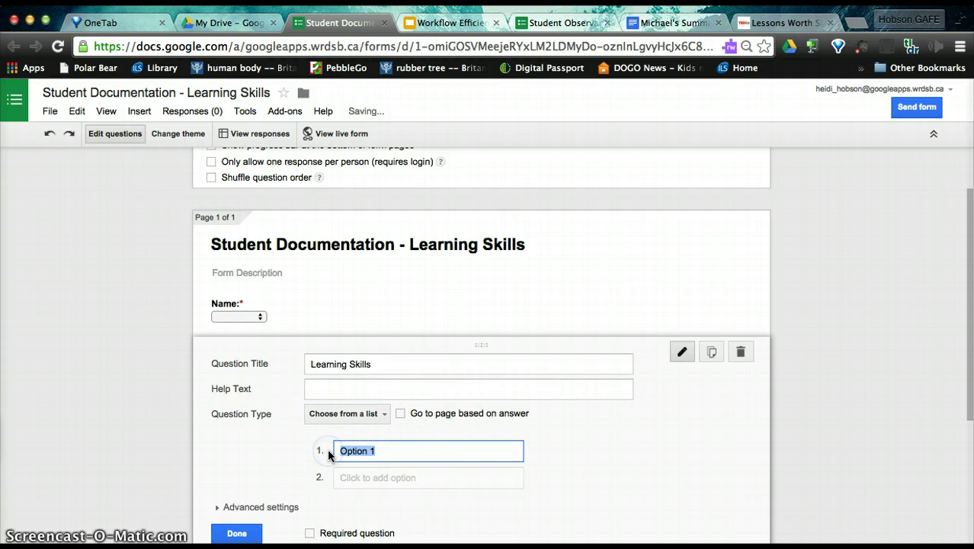
pyautogui.write('Responsibl')
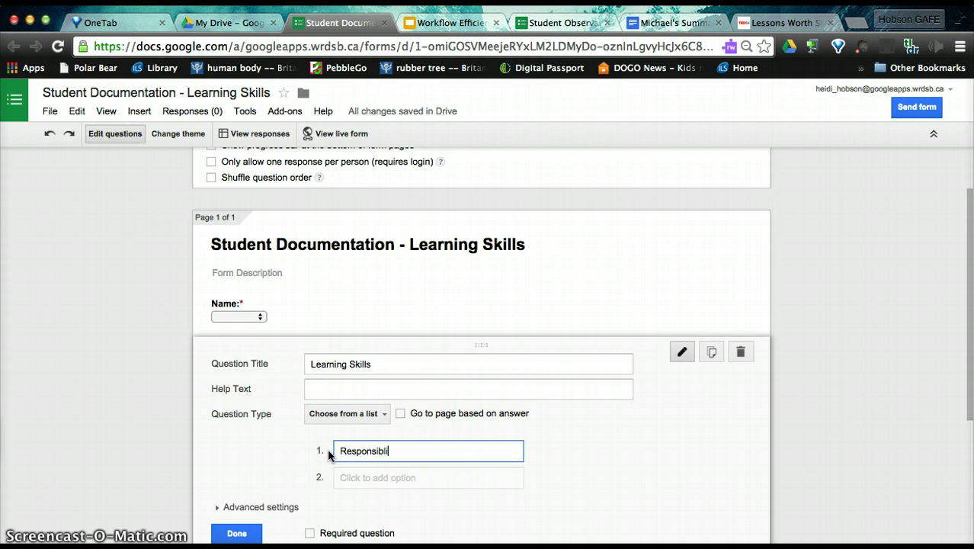
pyautogui.write('ility')
pyautogui.press('Return')
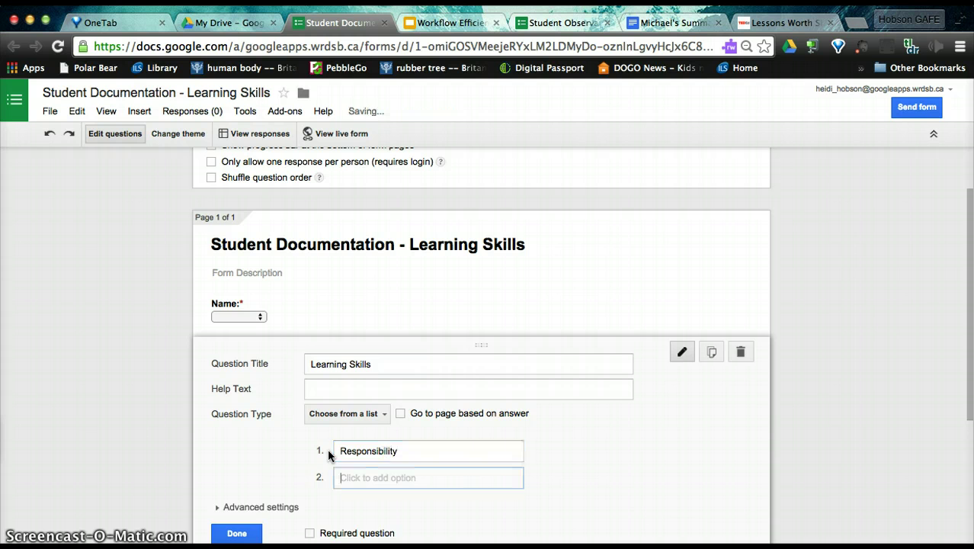
pyautogui.write('Self')
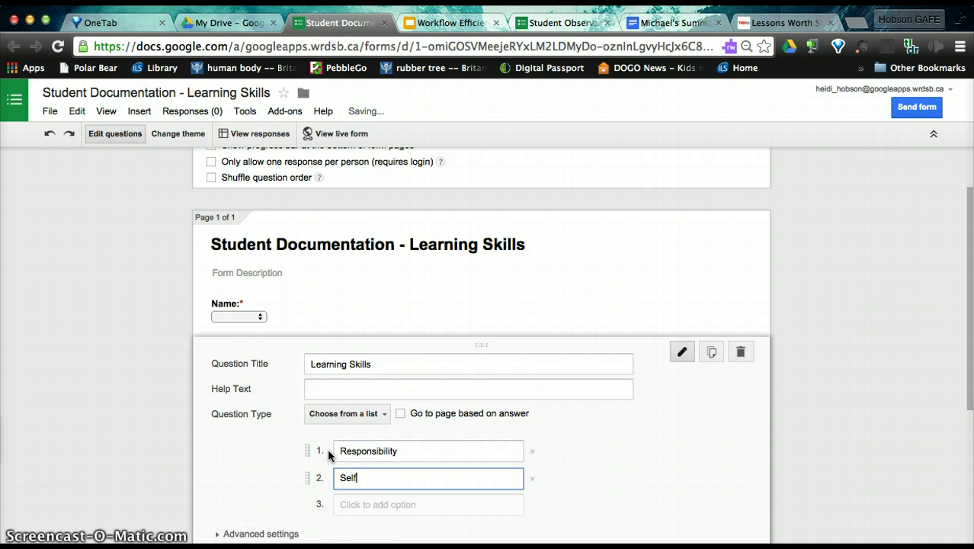
pyautogui.write('- Regula')
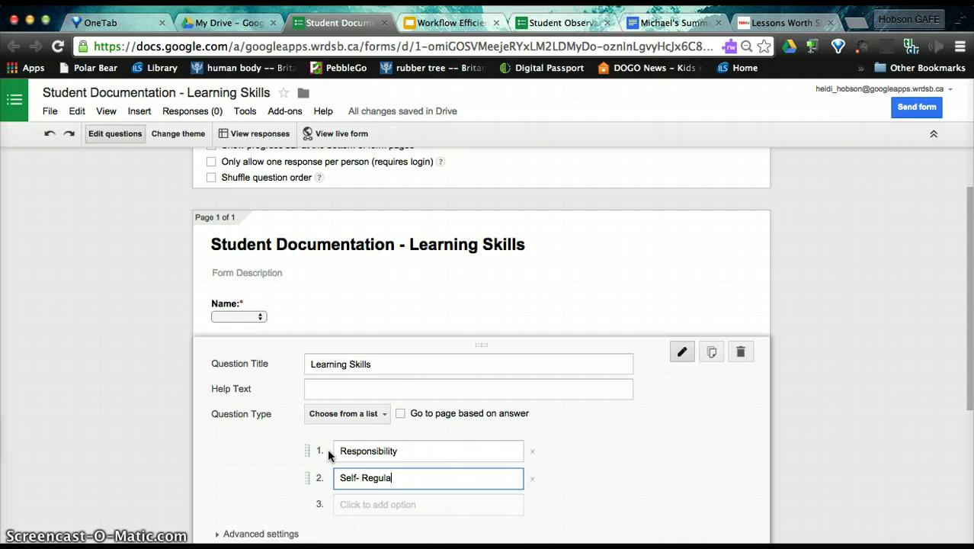
pyautogui.write('tion')
pyautogui.press('Return')
pyautogui.write('C')
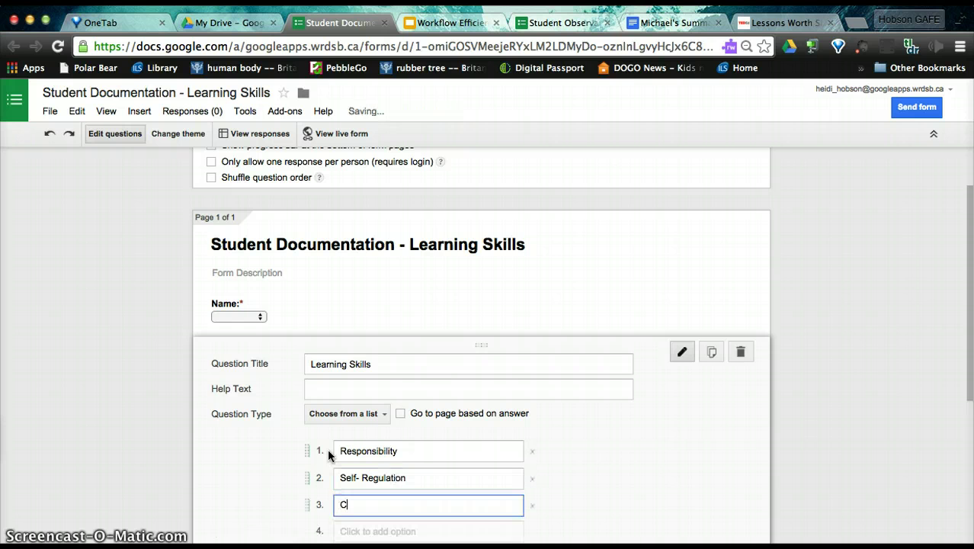
pyautogui.write('ollaboration')
pyautogui.press('Return')
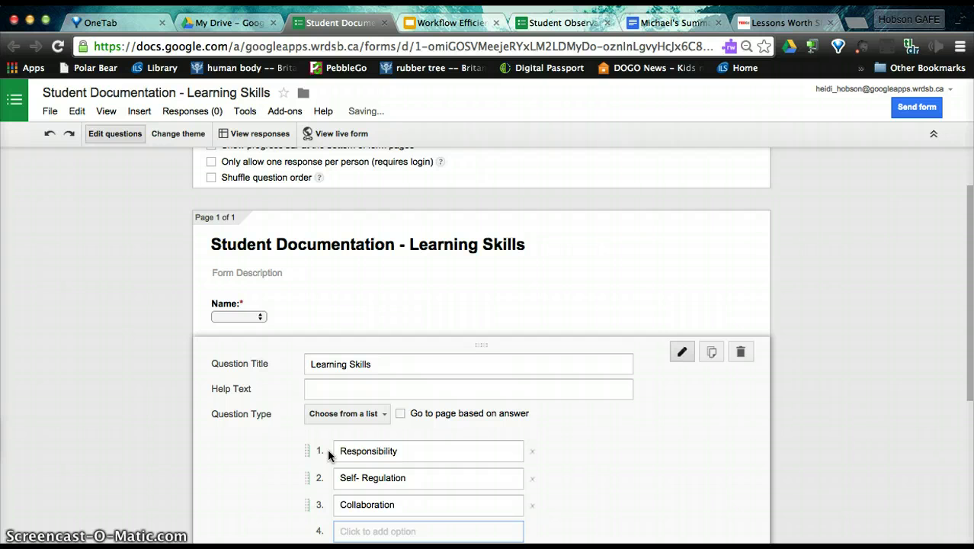
pyautogui.write('Organi')
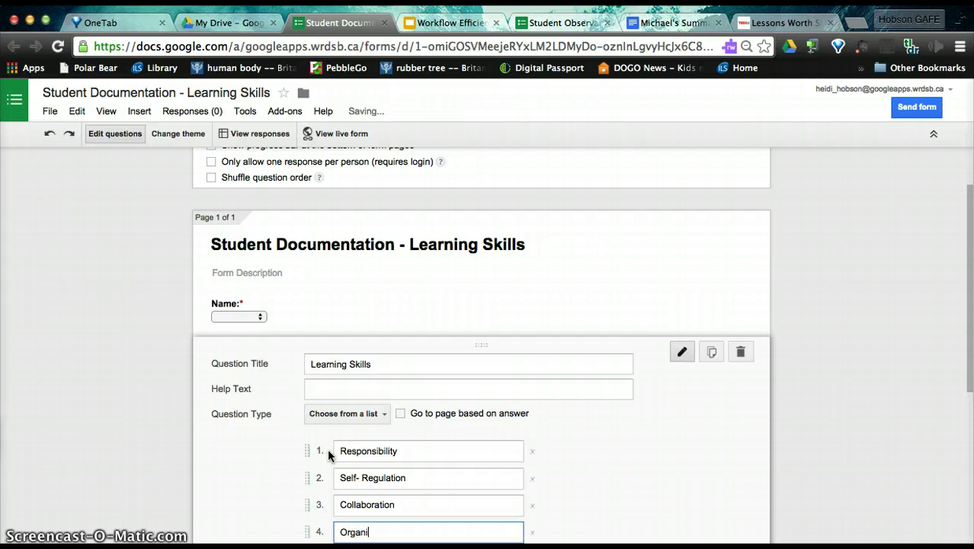
pyautogui.write('zation')
pyautogui.press('Tab')
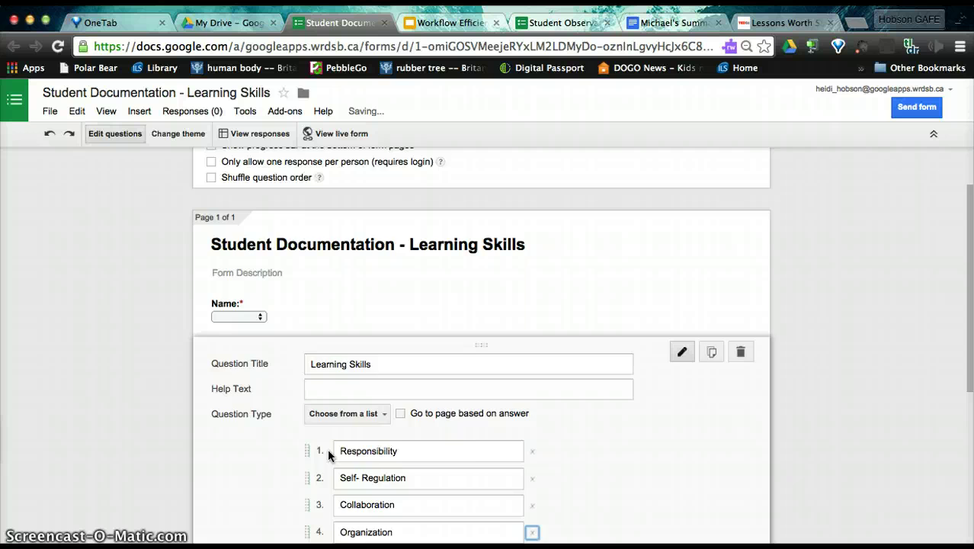
pyautogui.scroll(-3, 328, 455)
pyautogui.click(374, 424)
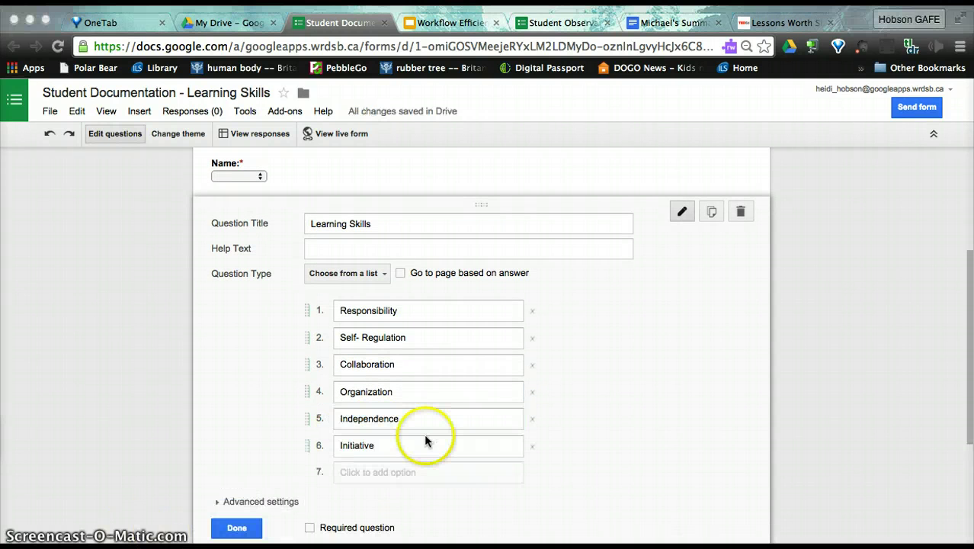
# Step: Move Collaboration to the top and make Learning Skills required
pyautogui.click(308, 359)
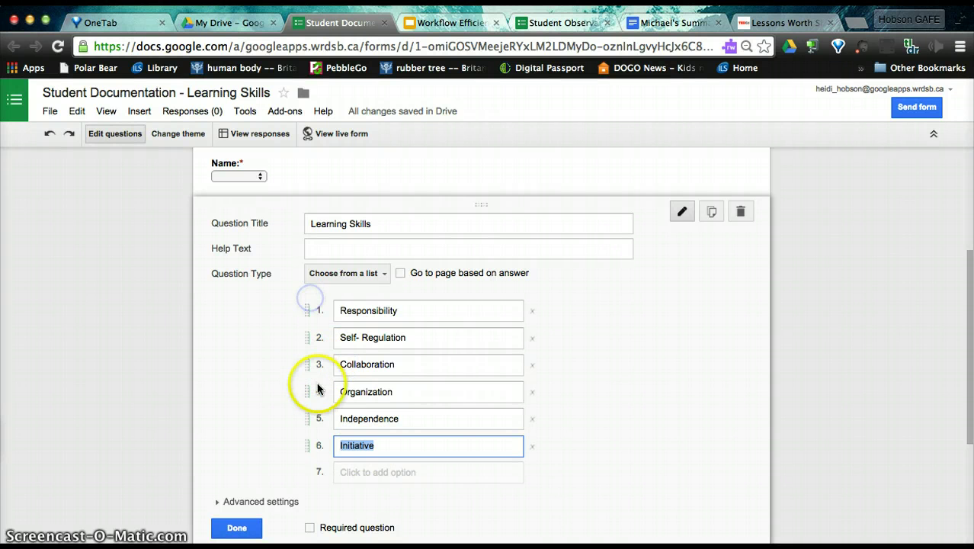
pyautogui.moveTo(309, 364); pyautogui.dragTo(312, 310)
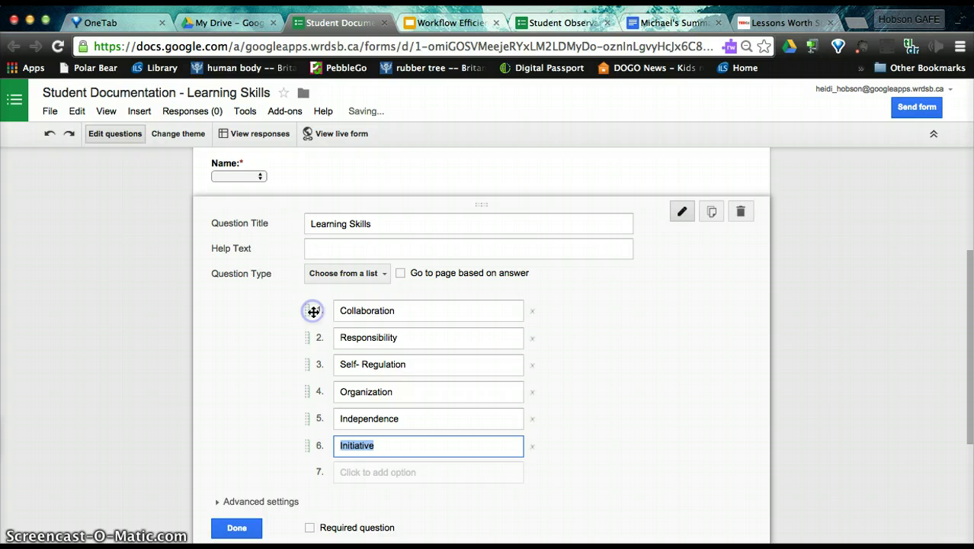
pyautogui.click(309, 528)
pyautogui.click(236, 528)
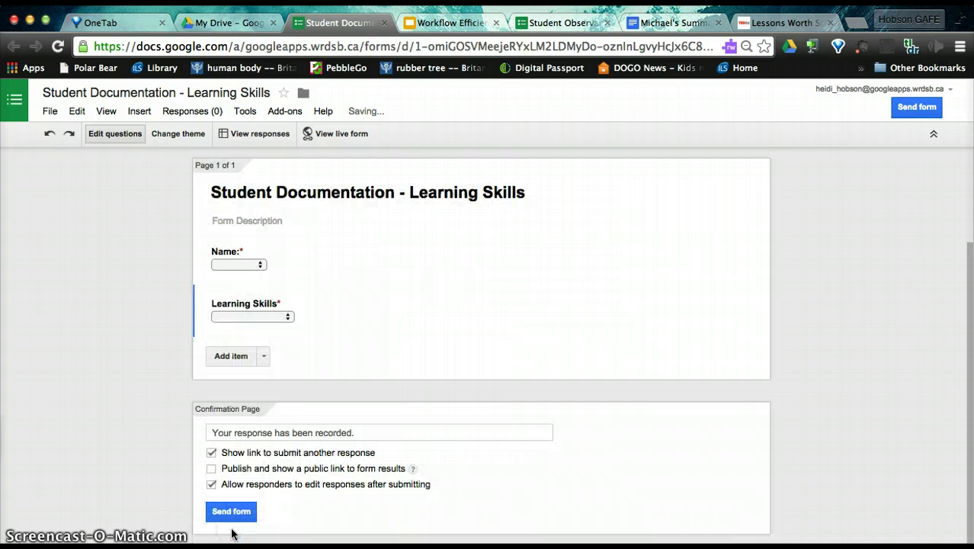
# Step: Add a new multiple-choice question titled 'LS - Grade'
pyautogui.click(231, 356)
pyautogui.click(339, 361)
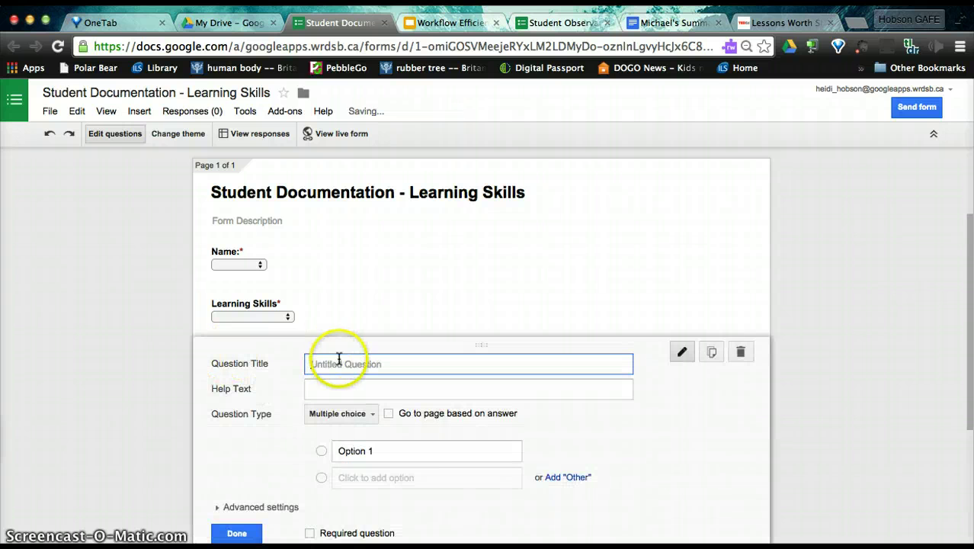
pyautogui.write('LS - Grade')
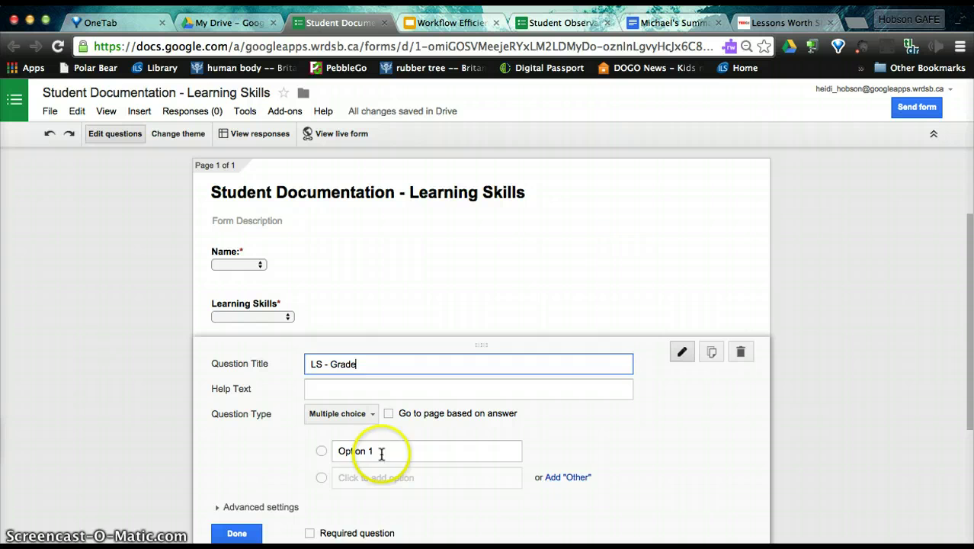
pyautogui.click(340, 451)
# Step: Give LS - Grade the answers E, G, S and N and make it required
pyautogui.press('Return')
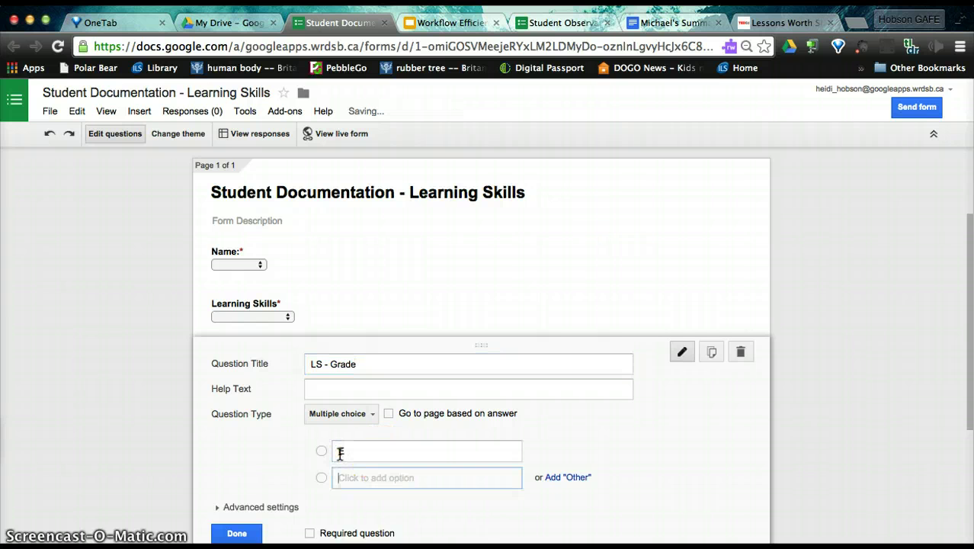
pyautogui.write('S')
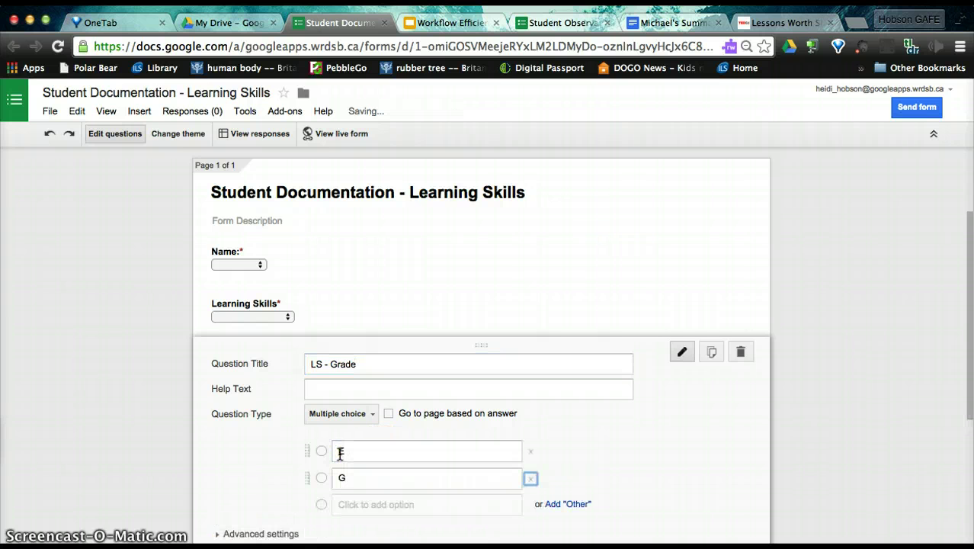
pyautogui.press('Return')
pyautogui.write('S')
pyautogui.press('Return')
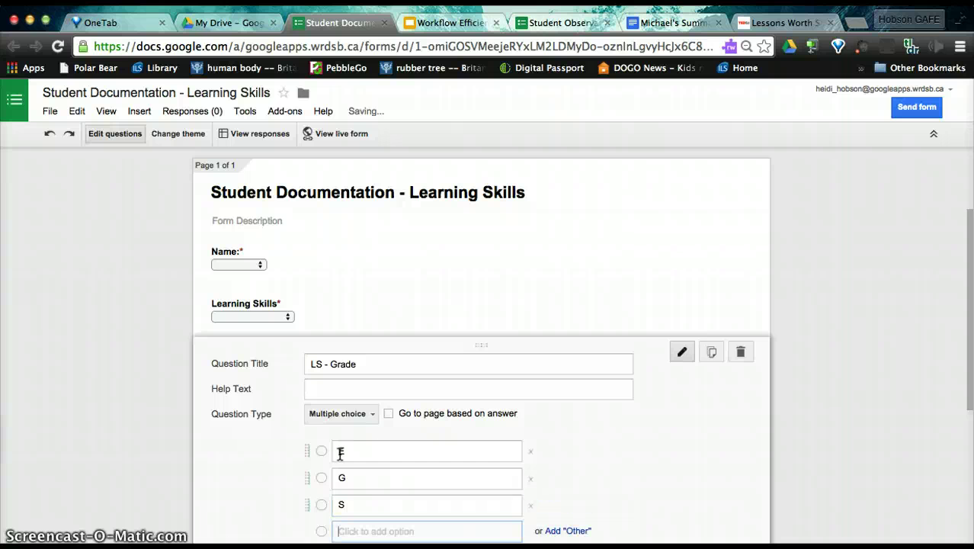
pyautogui.write('N')
pyautogui.scroll(-4, 338, 453)
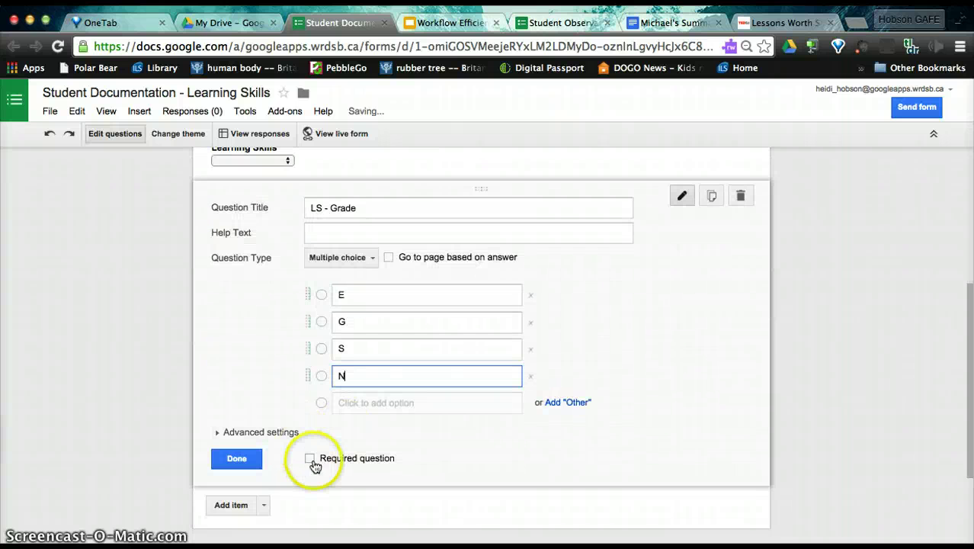
pyautogui.click(310, 458)
pyautogui.click(236, 458)
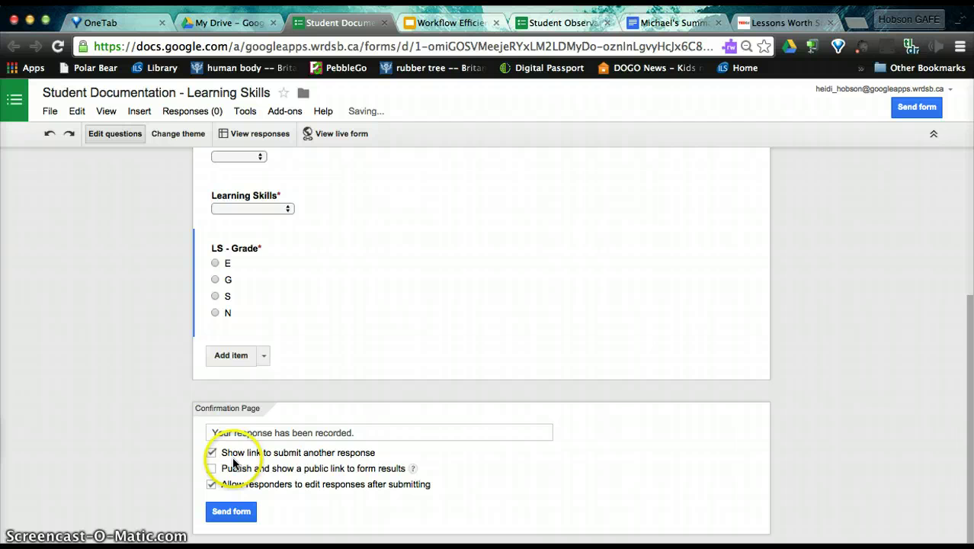
# Step: Add a 'Comments' question with a Paragraph text answer
pyautogui.click(242, 355)
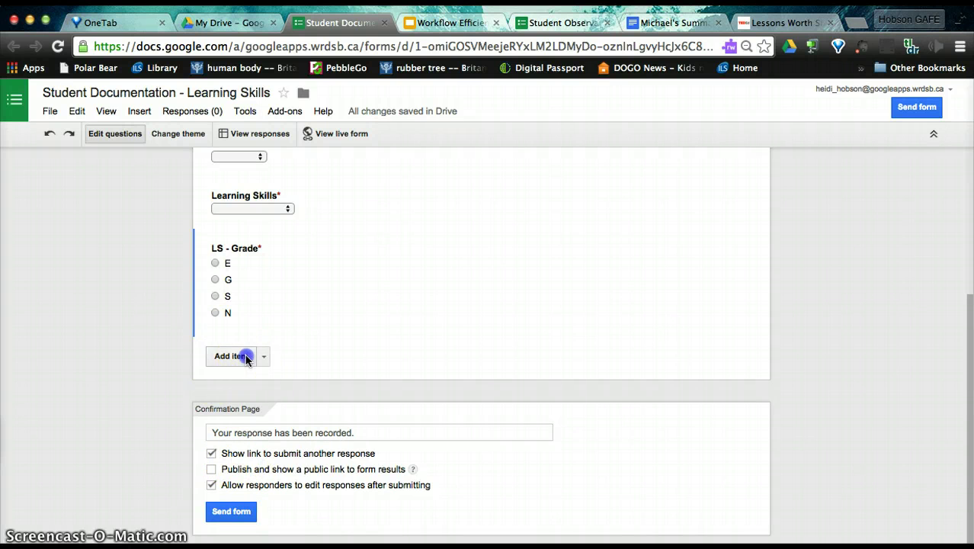
pyautogui.click(339, 356)
pyautogui.write('Comment')
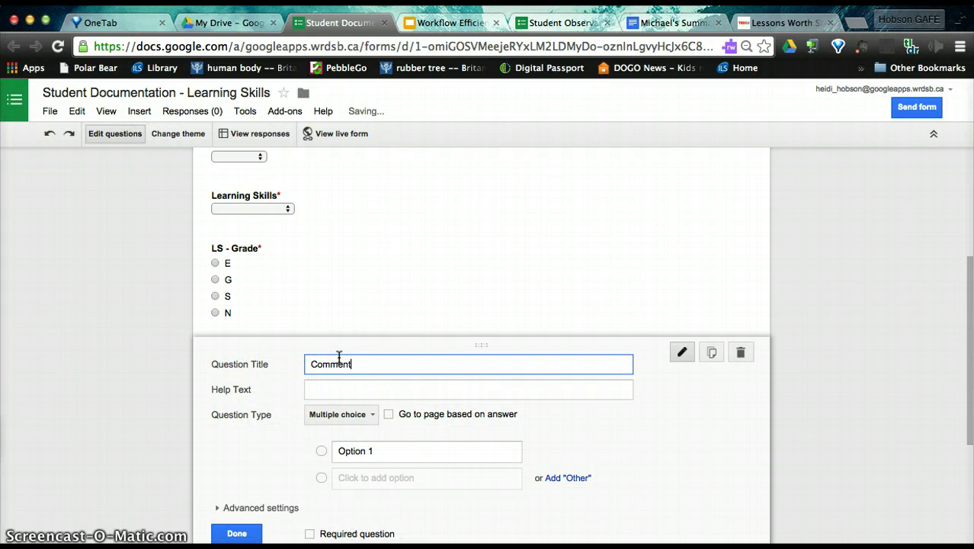
pyautogui.write('s')
pyautogui.click(370, 416)
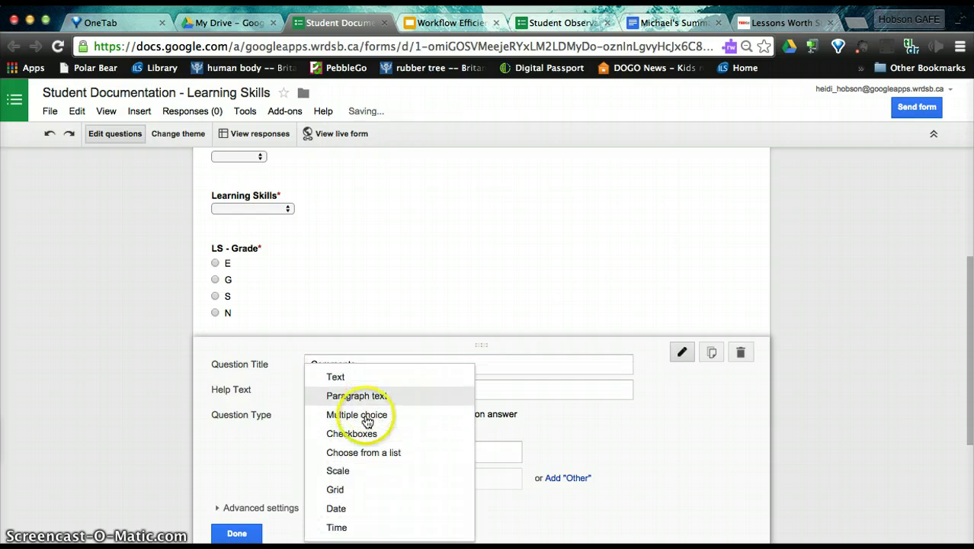
pyautogui.click(357, 396)
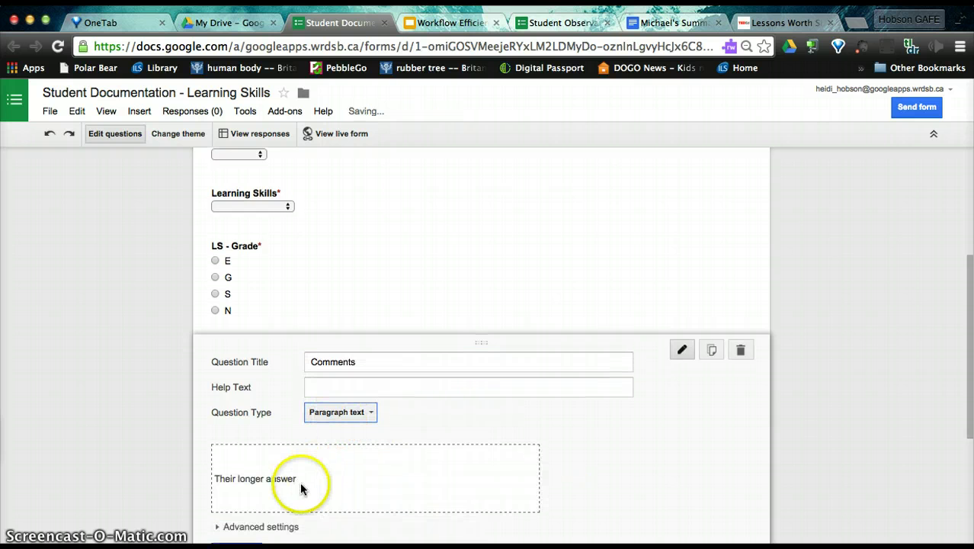
pyautogui.scroll(-2, 301, 487)
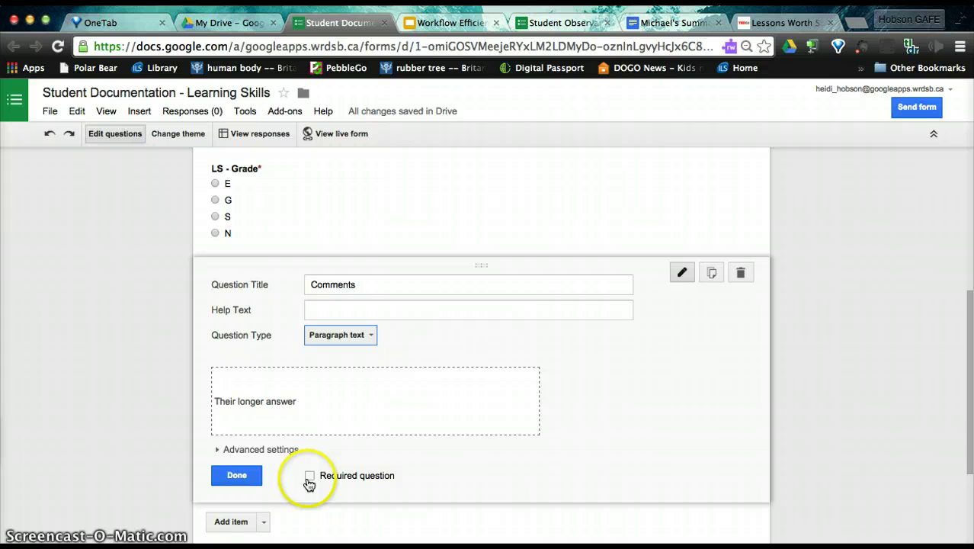
pyautogui.click(309, 477)
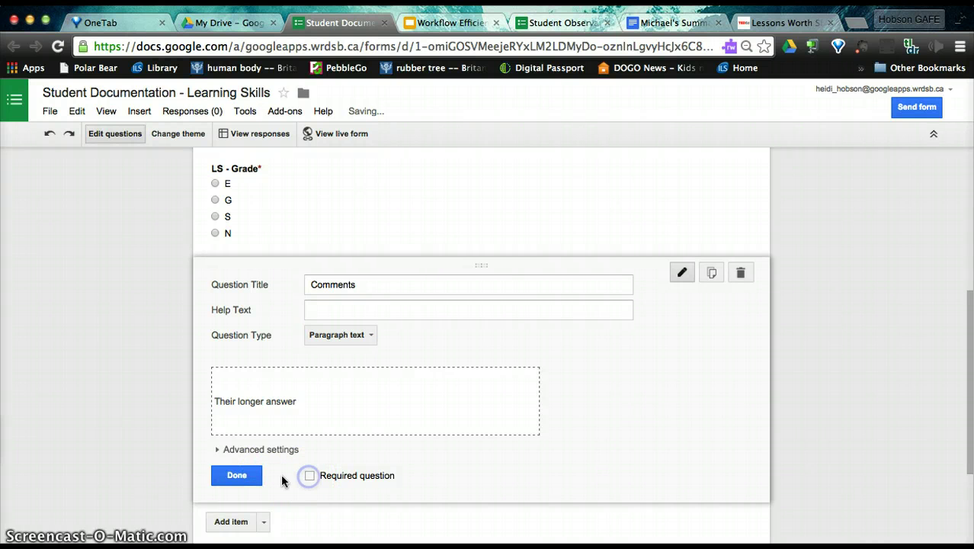
pyautogui.click(256, 476)
# Step: Add an 'Evidence' question with a short Text answer
pyautogui.click(234, 357)
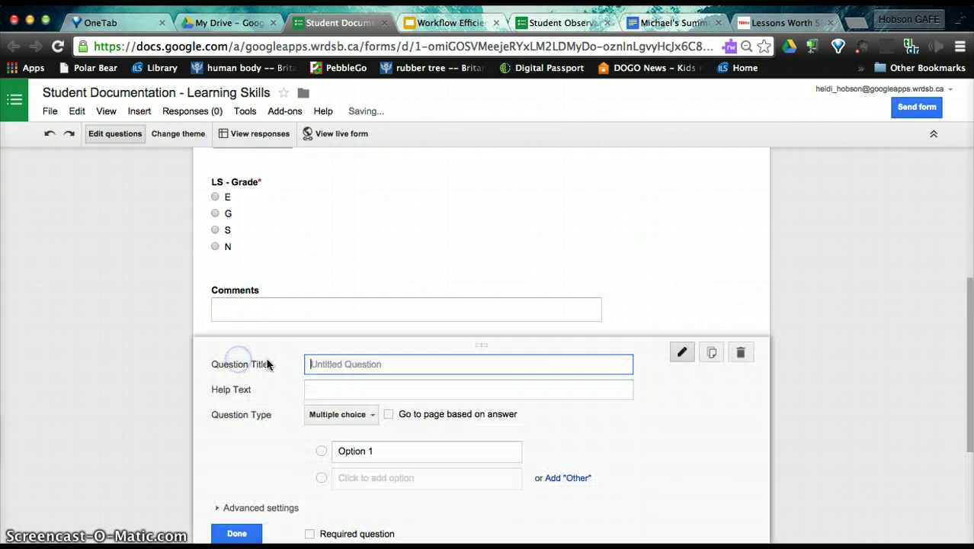
pyautogui.click(352, 364)
pyautogui.write('Evide')
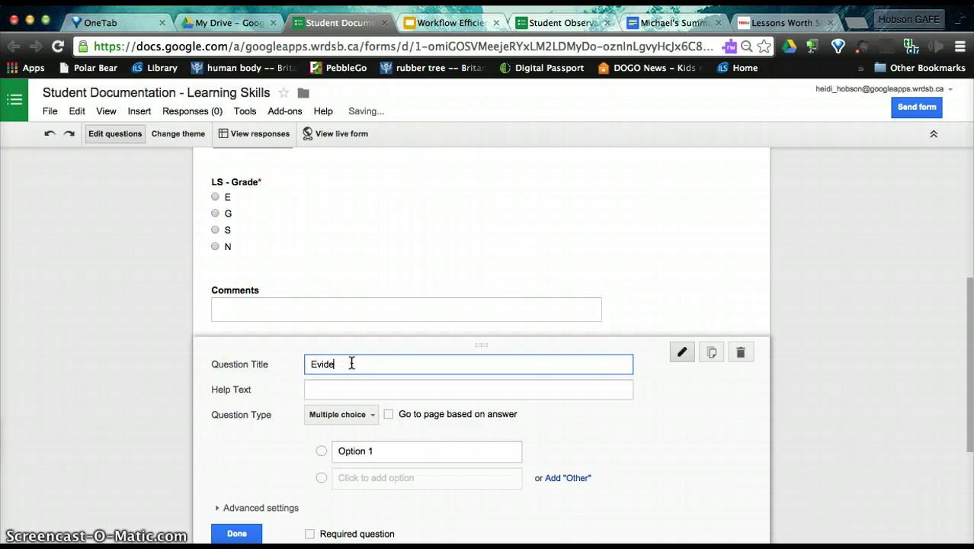
pyautogui.write('nce')
pyautogui.click(370, 414)
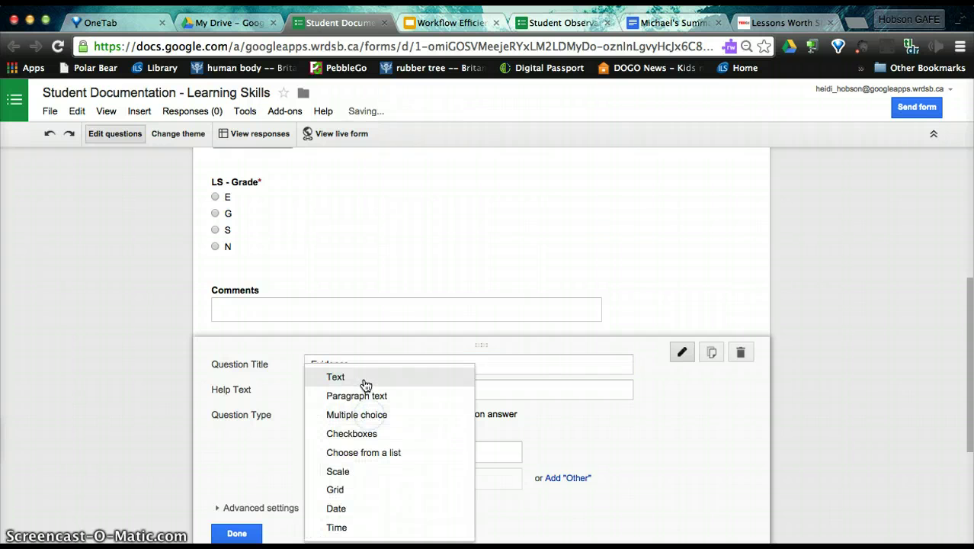
pyautogui.click(366, 382)
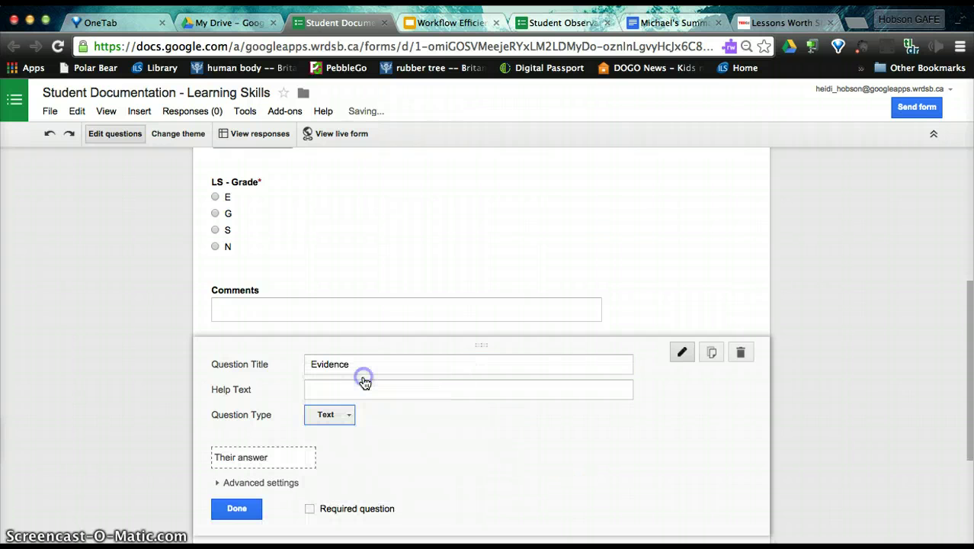
pyautogui.click(243, 509)
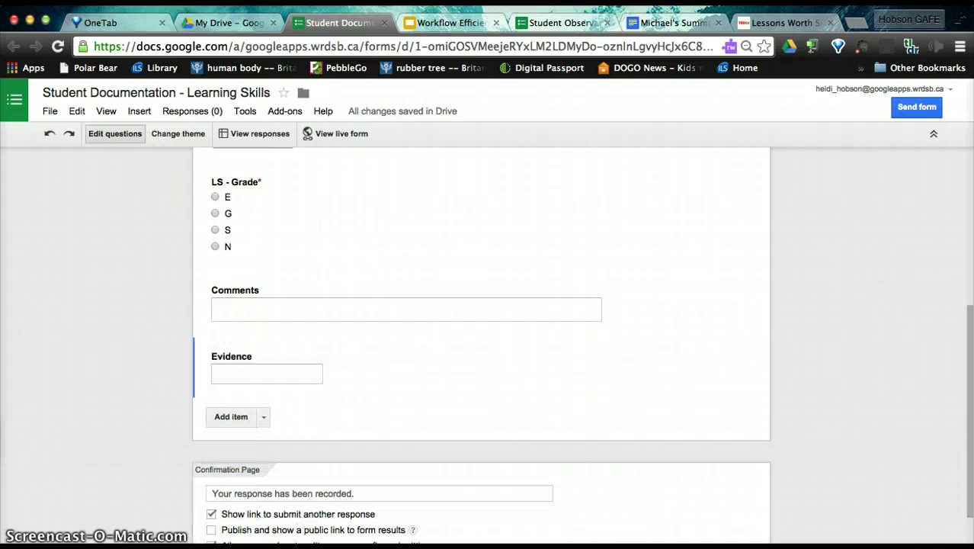
# Step: Apply the Classic Ornamental theme to the form
pyautogui.scroll(4, 375, 291)
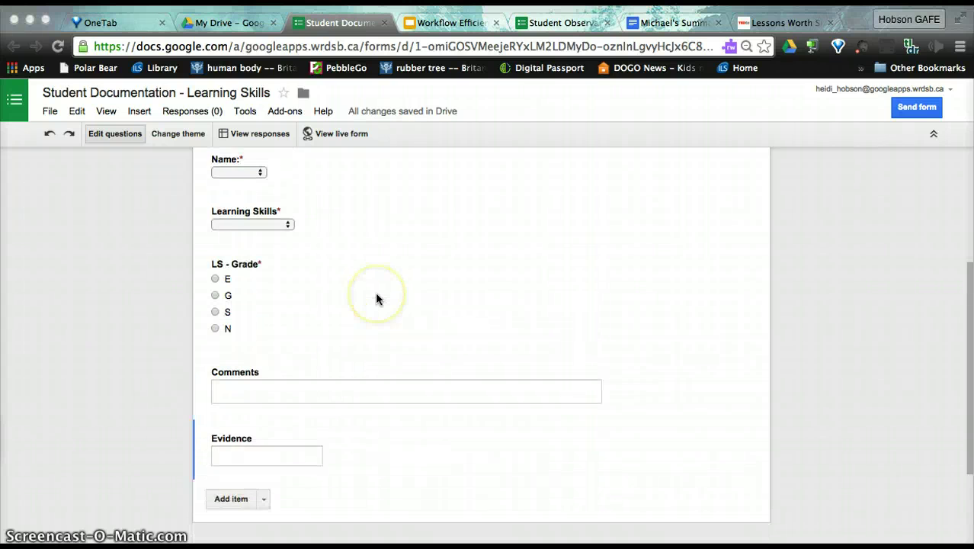
pyautogui.scroll(-1, 375, 292)
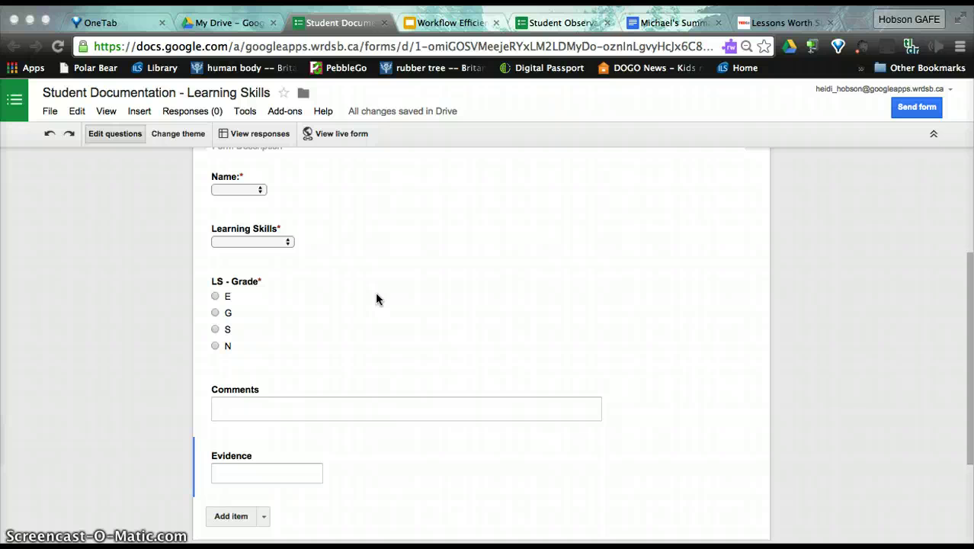
pyautogui.scroll(-3, 172, 141)
pyautogui.click(176, 133)
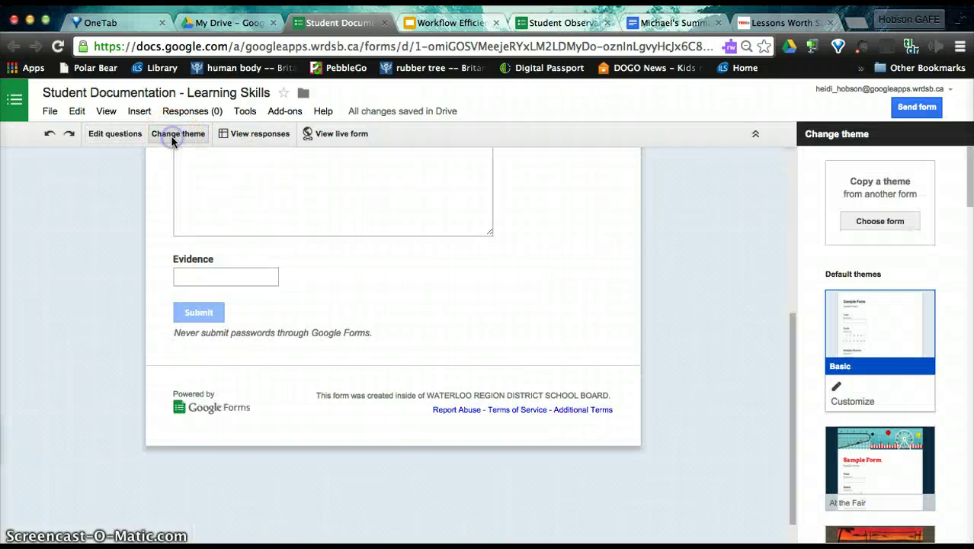
pyautogui.scroll(-3, 884, 373)
pyautogui.scroll(-5, 897, 378)
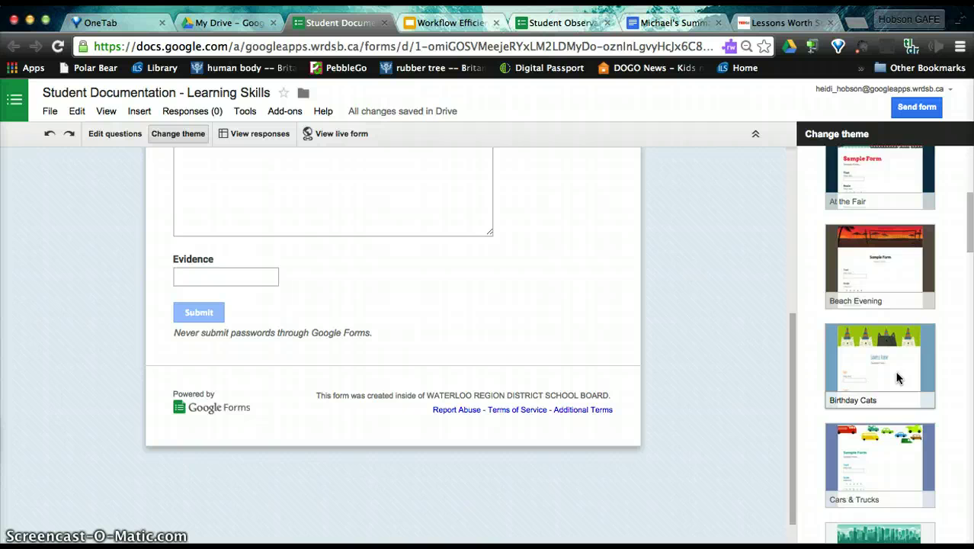
pyautogui.click(897, 377)
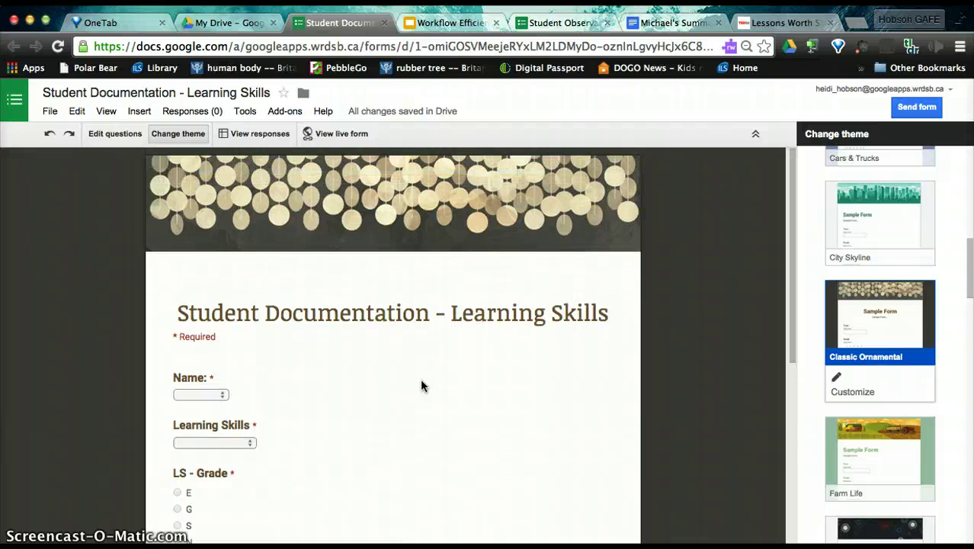
# Step: Open the form's responses spreadsheet in Google Sheets
pyautogui.scroll(-4, 419, 378)
pyautogui.scroll(4, 420, 378)
pyautogui.click(278, 147)
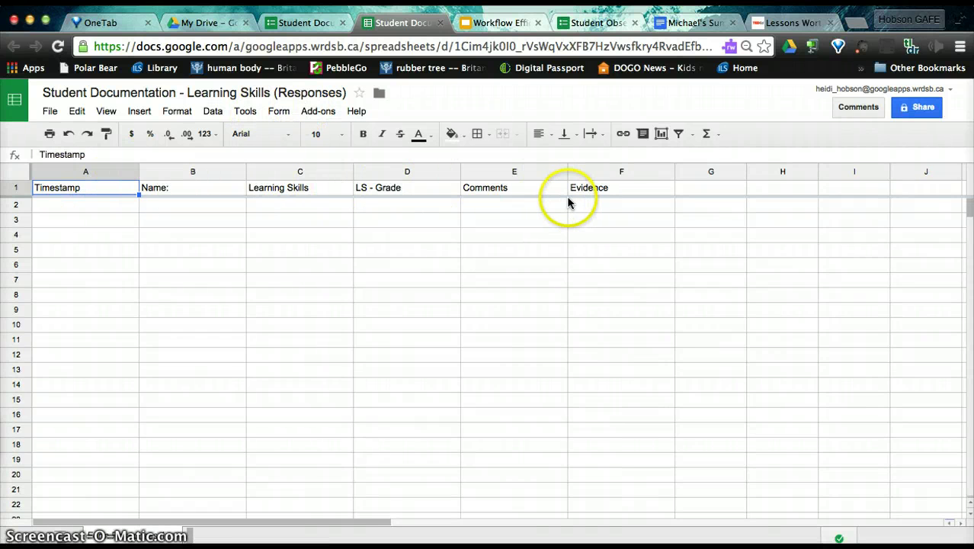
# Step: Select column D, the LS - Grade column, in the responses sheet
pyautogui.click(375, 172)
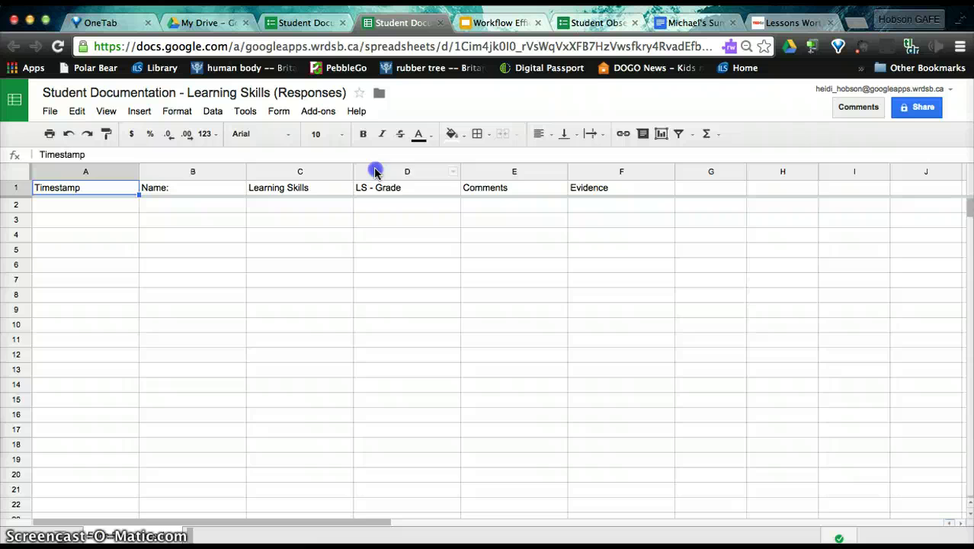
pyautogui.click(375, 172)
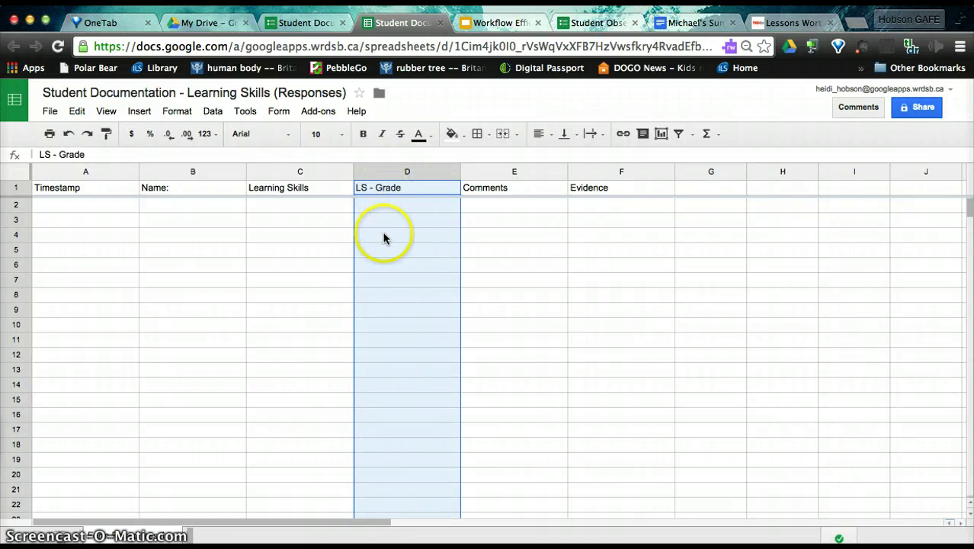
# Step: Add a conditional format rule on column D: text exactly N gets dark red fill
pyautogui.click(183, 114)
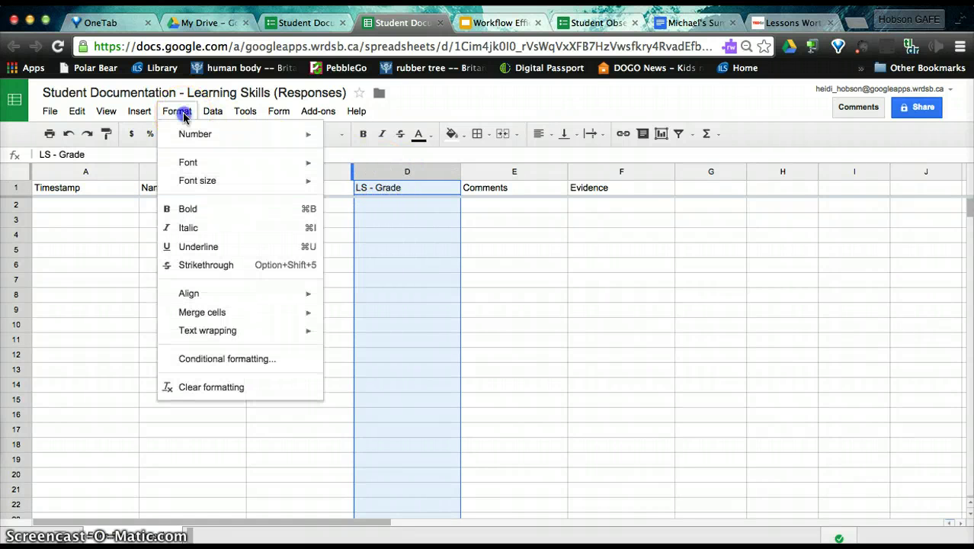
pyautogui.click(185, 359)
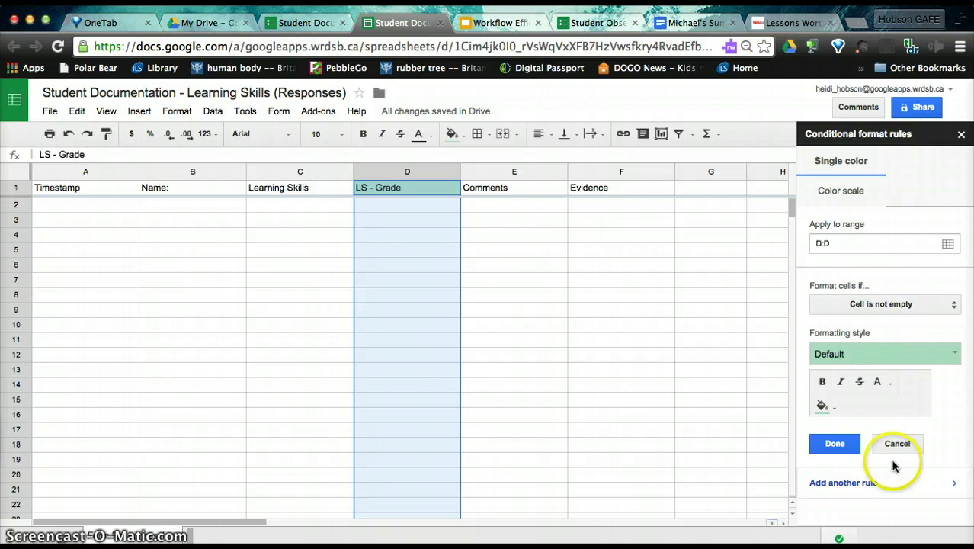
pyautogui.click(881, 305)
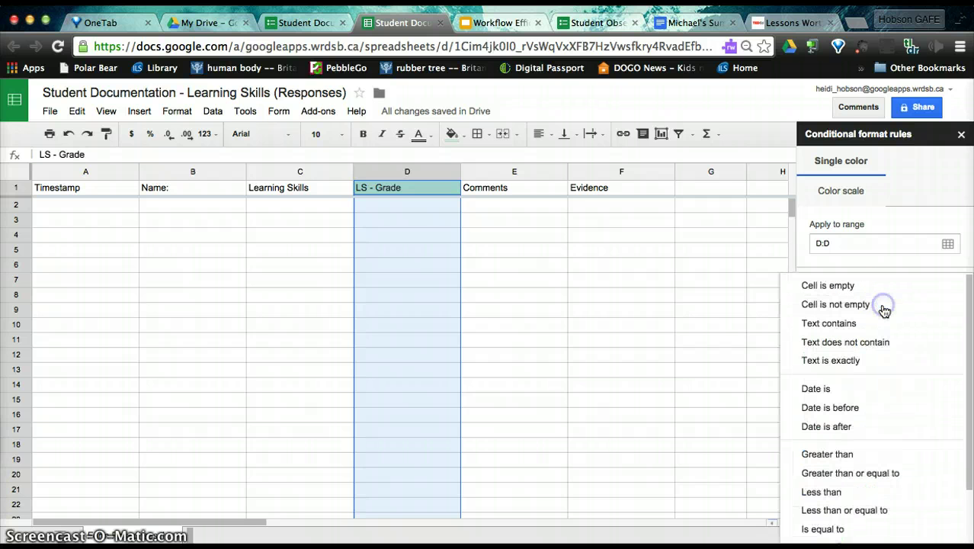
pyautogui.click(869, 361)
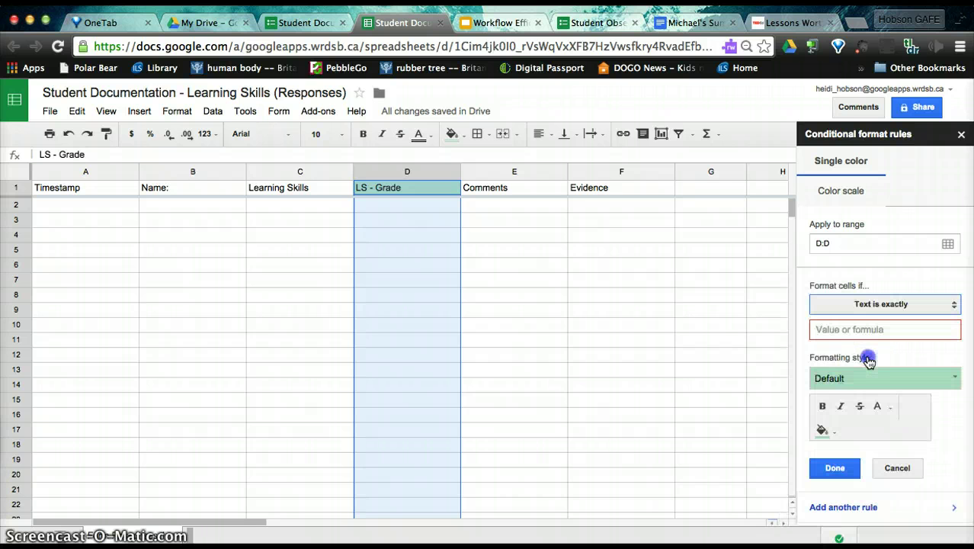
pyautogui.click(852, 327)
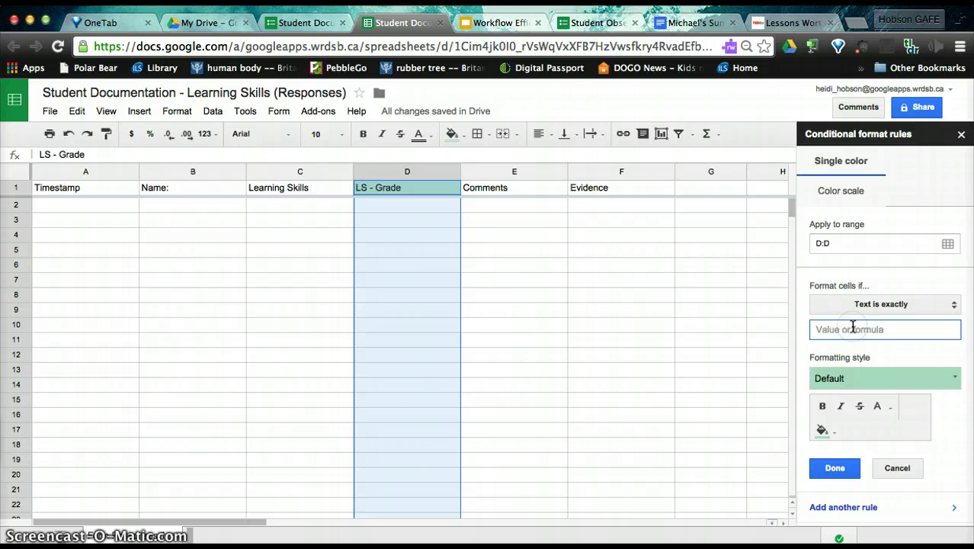
pyautogui.click(826, 430)
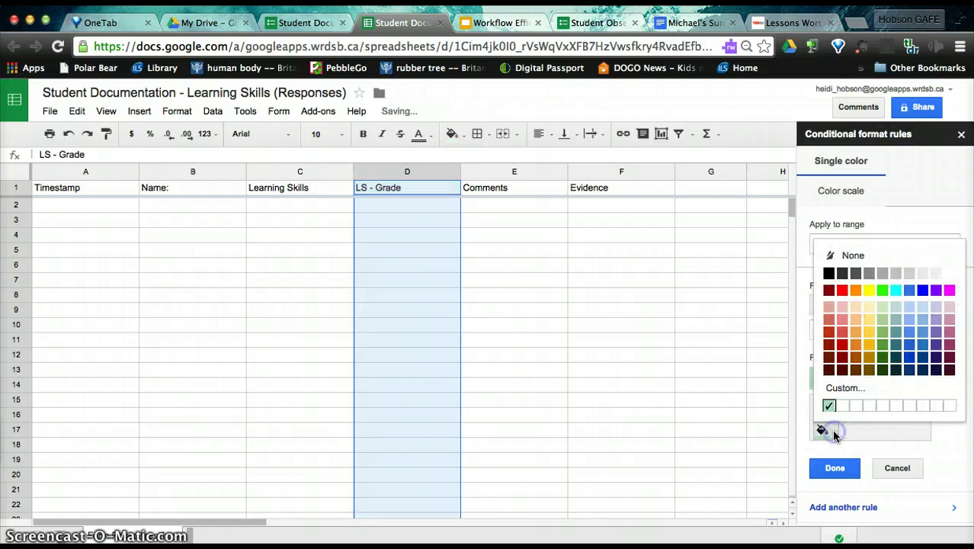
pyautogui.click(846, 347)
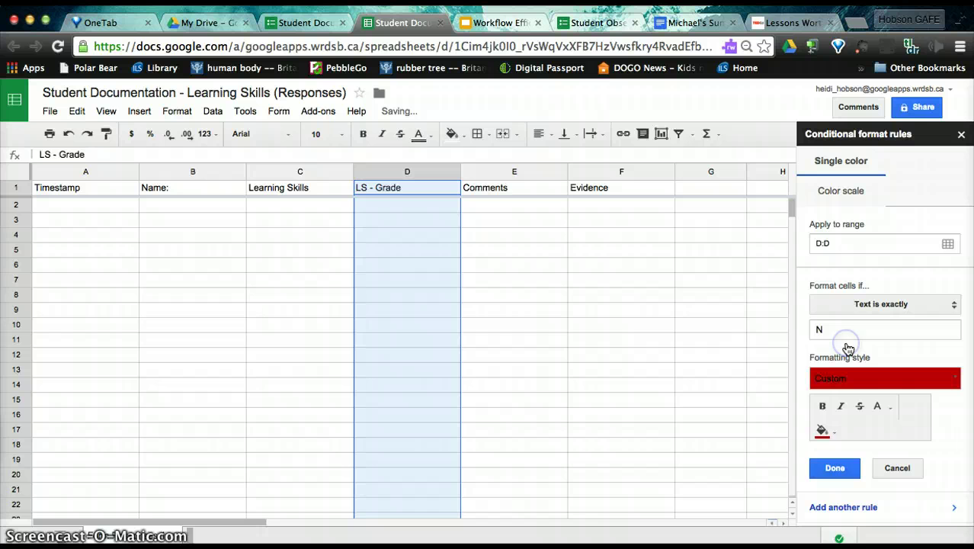
pyautogui.click(834, 469)
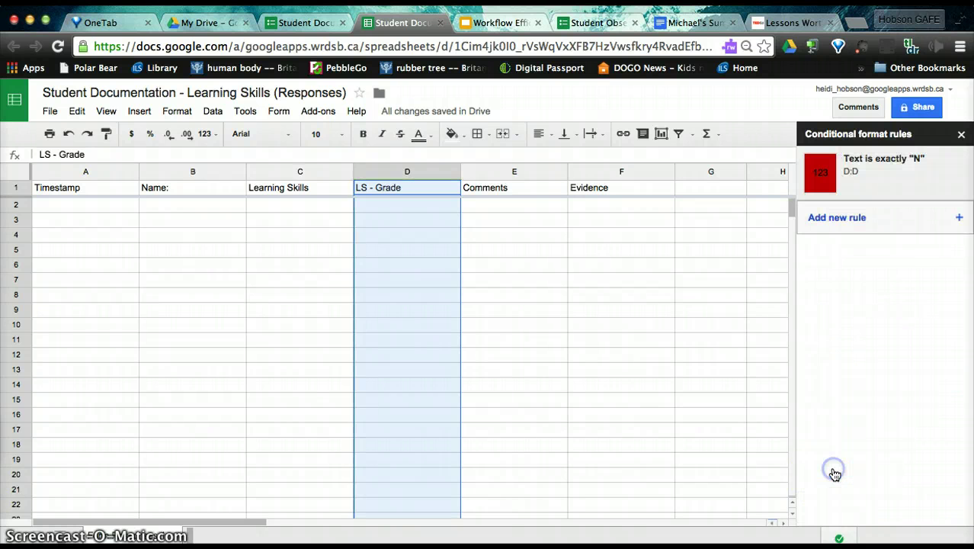
# Step: Add a second rule on column D: text exactly S gets yellow fill
pyautogui.click(833, 219)
pyautogui.click(840, 304)
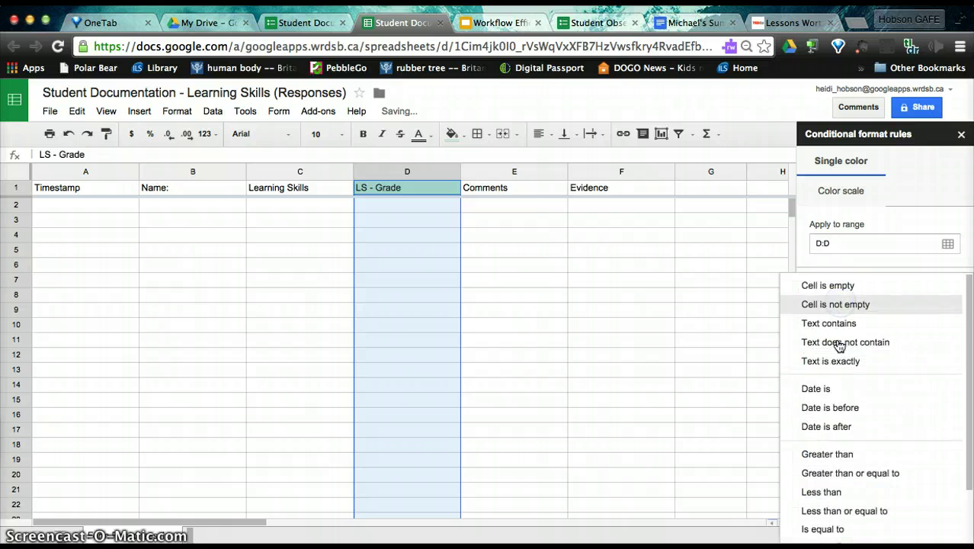
pyautogui.click(834, 360)
pyautogui.click(847, 331)
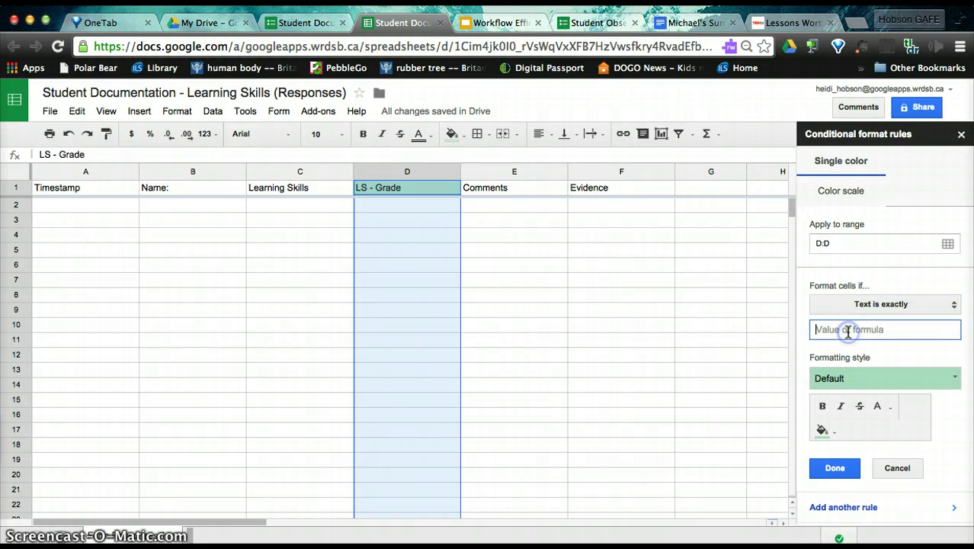
pyautogui.write('S')
pyautogui.click(823, 429)
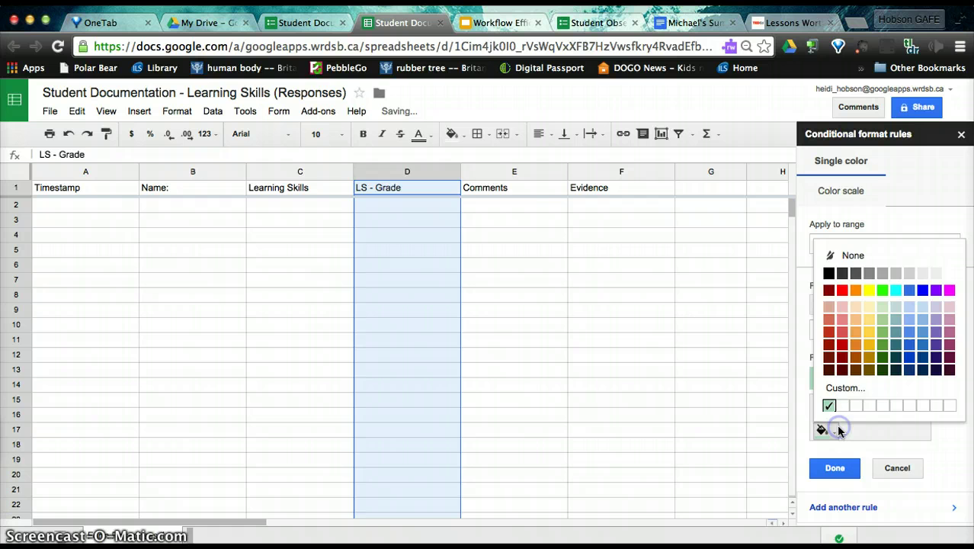
pyautogui.click(868, 290)
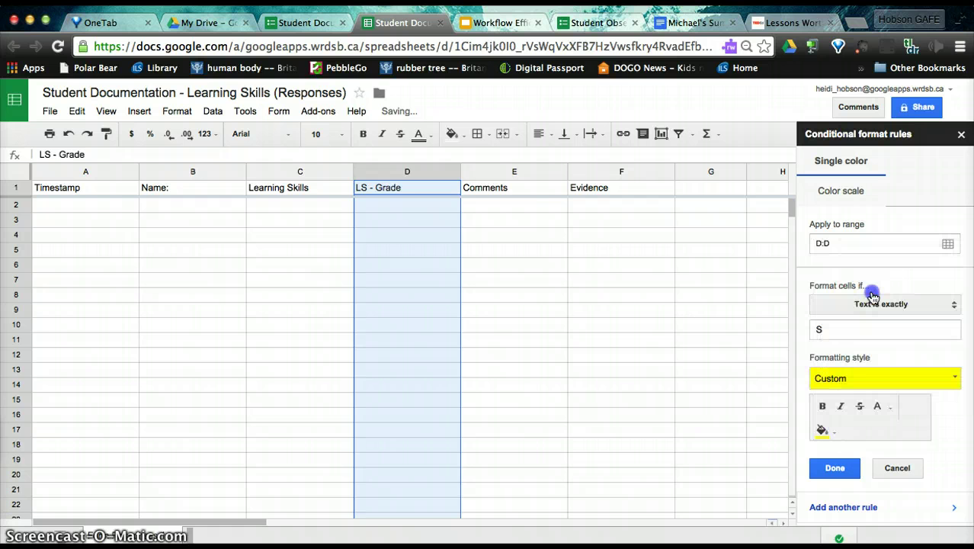
pyautogui.click(834, 468)
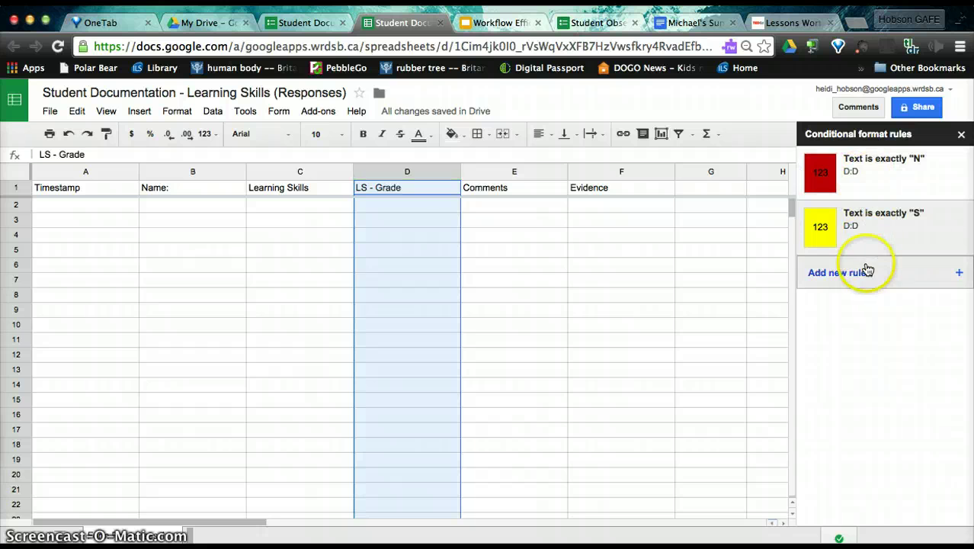
# Step: Close the Conditional format rules side panel
pyautogui.click(962, 135)
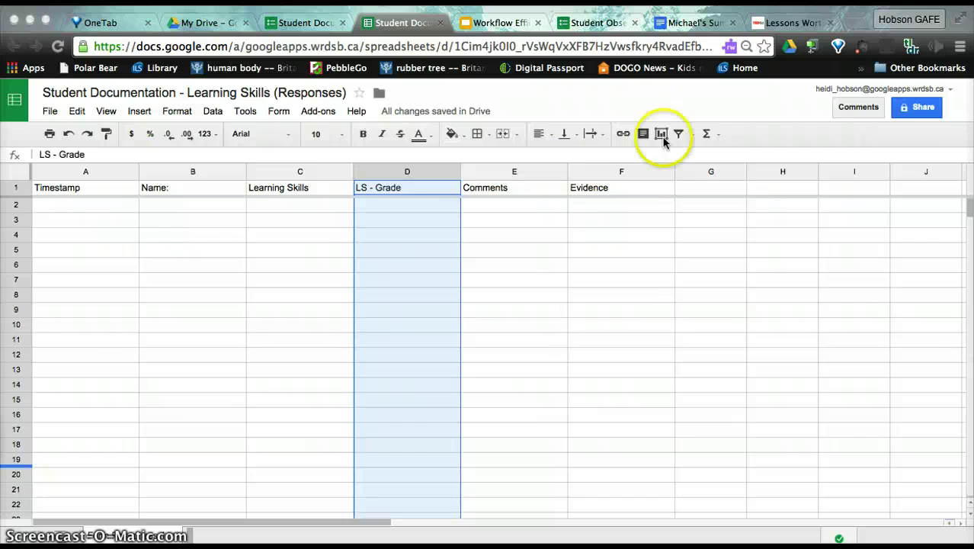
# Step: Create the 'Student Summary Observations - Learning Skills' folder in My Drive and open it
pyautogui.click(203, 25)
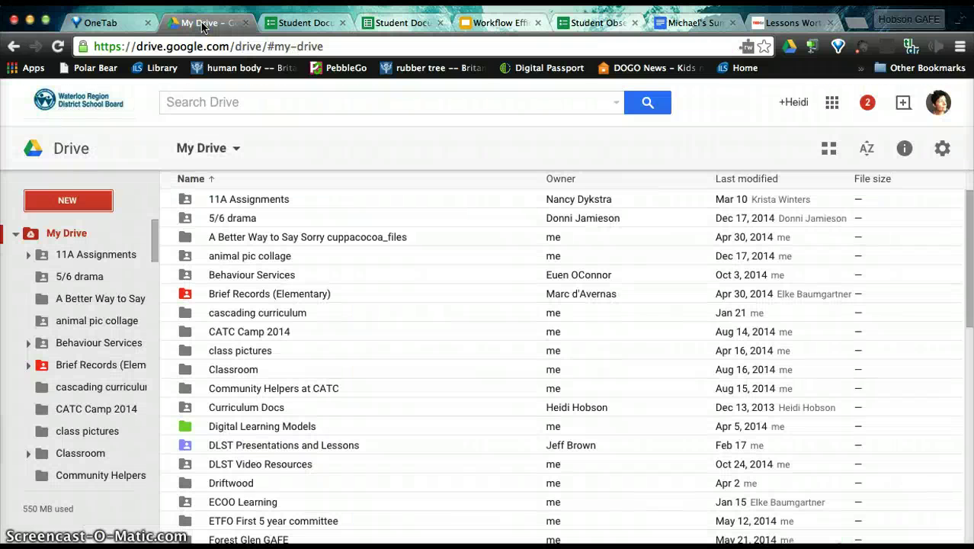
pyautogui.click(68, 201)
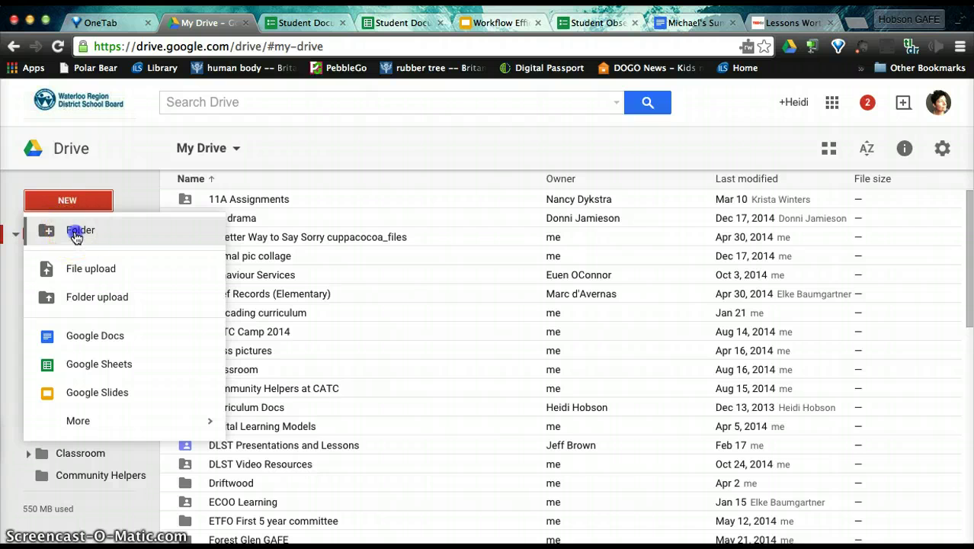
pyautogui.click(76, 233)
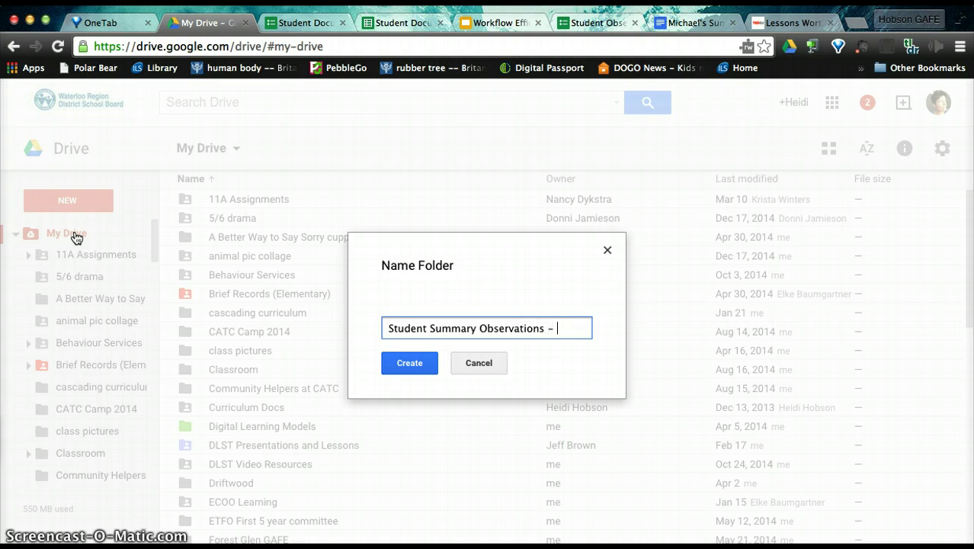
pyautogui.write('Learning Sk')
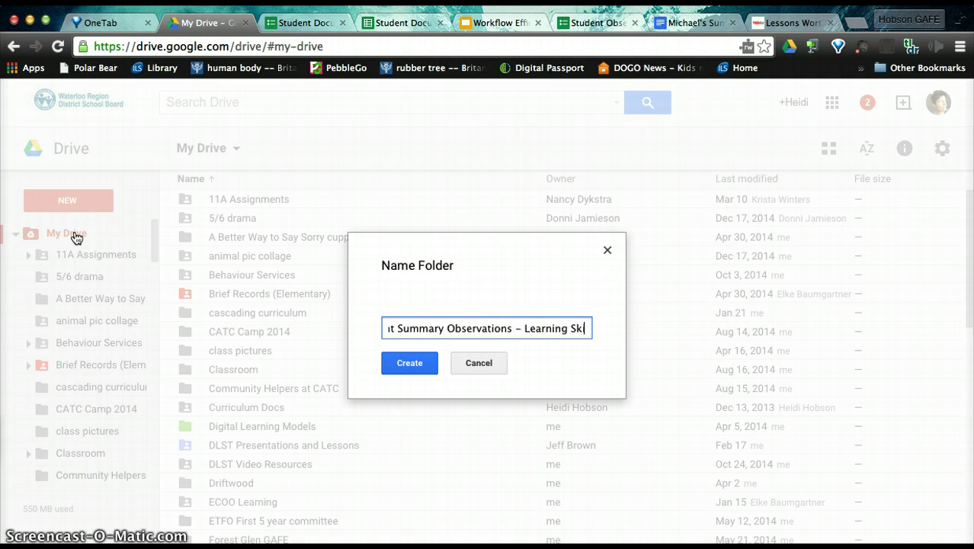
pyautogui.write('ills')
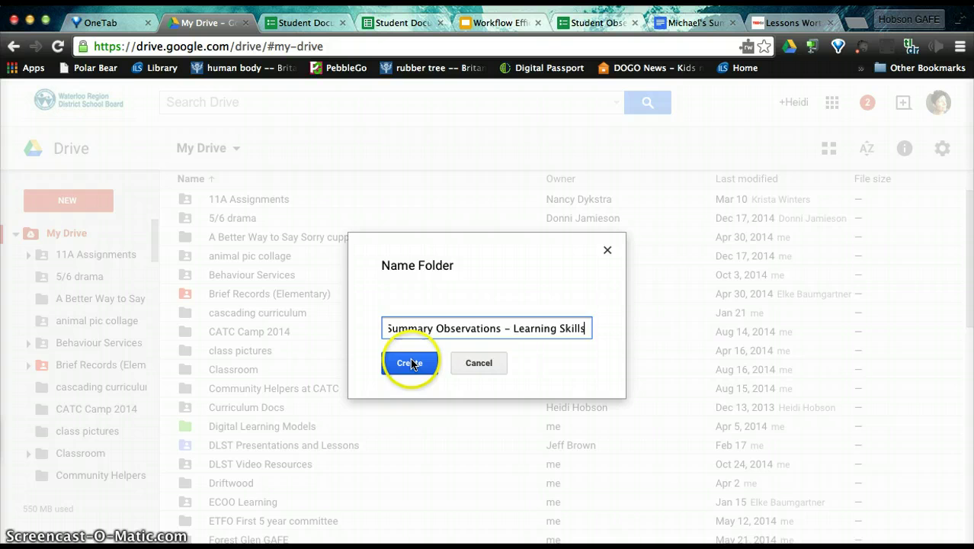
pyautogui.click(412, 363)
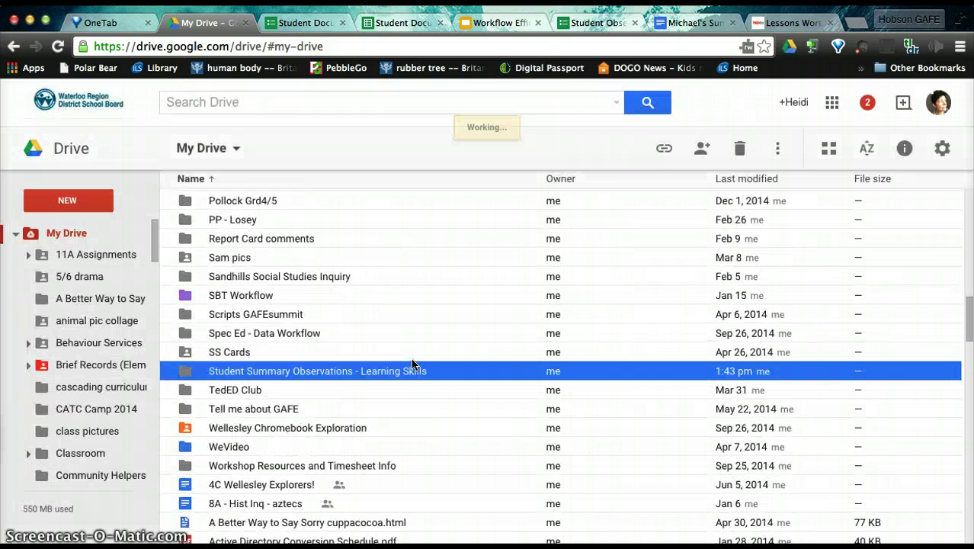
pyautogui.doubleClick(311, 374)
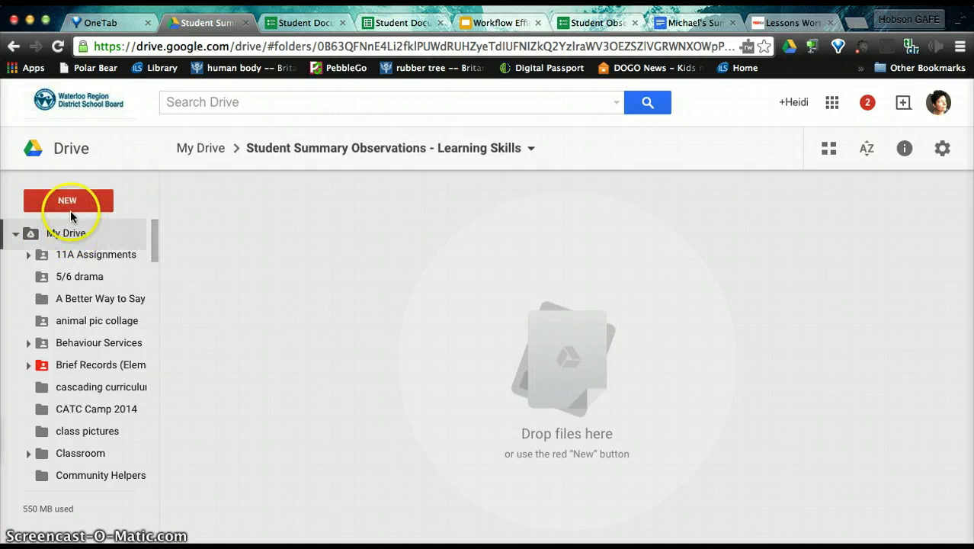
# Step: Create a new Google Doc in the folder, title it with the student's name plus 'LS Summary'
pyautogui.click(68, 200)
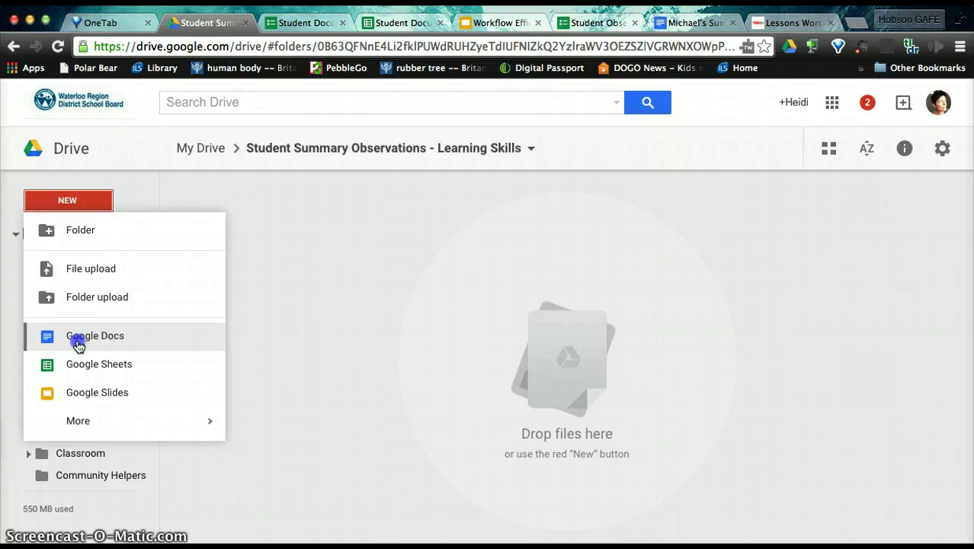
pyautogui.click(77, 343)
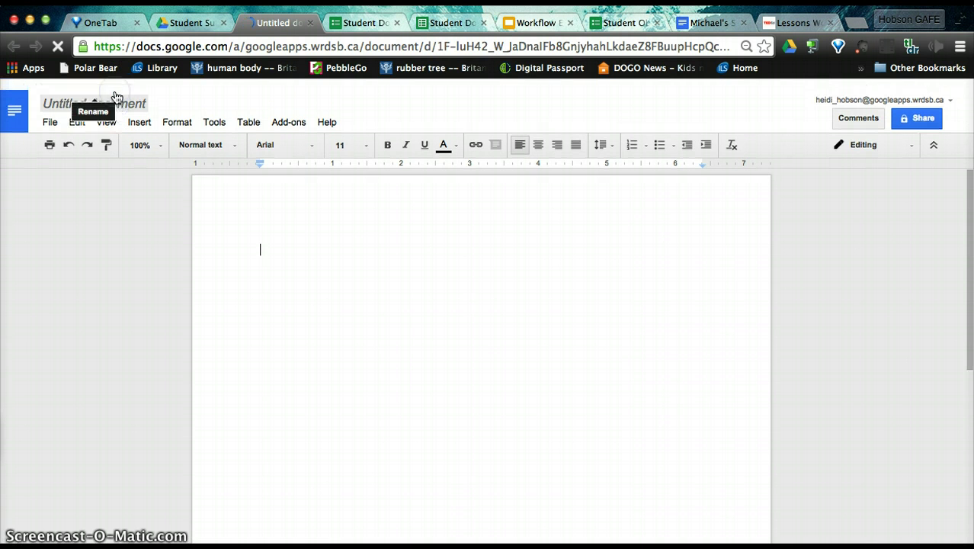
pyautogui.click(62, 117)
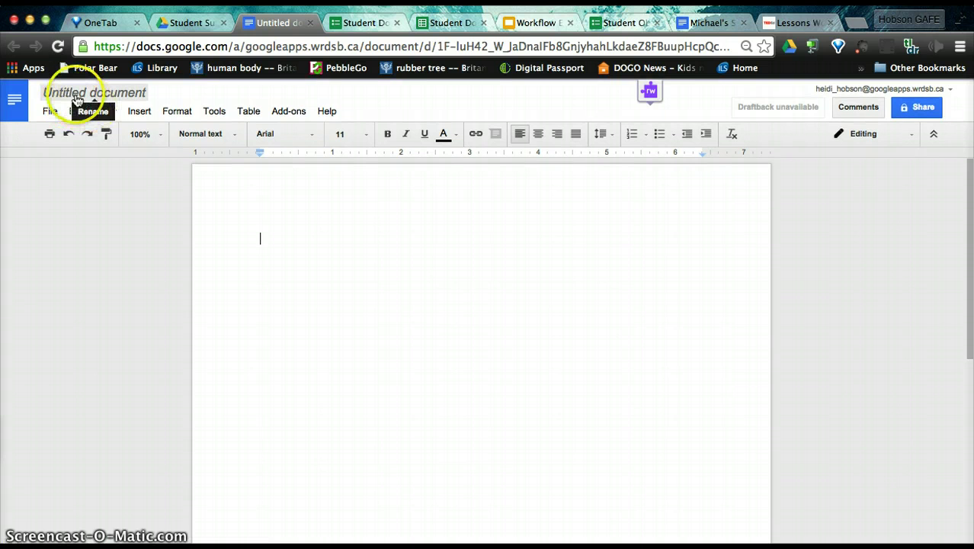
pyautogui.click(76, 95)
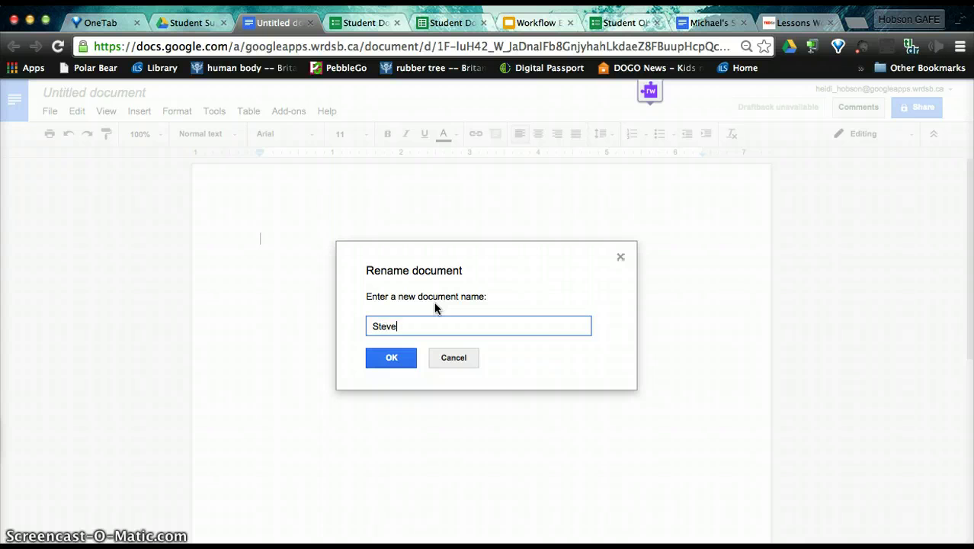
pyautogui.click(389, 357)
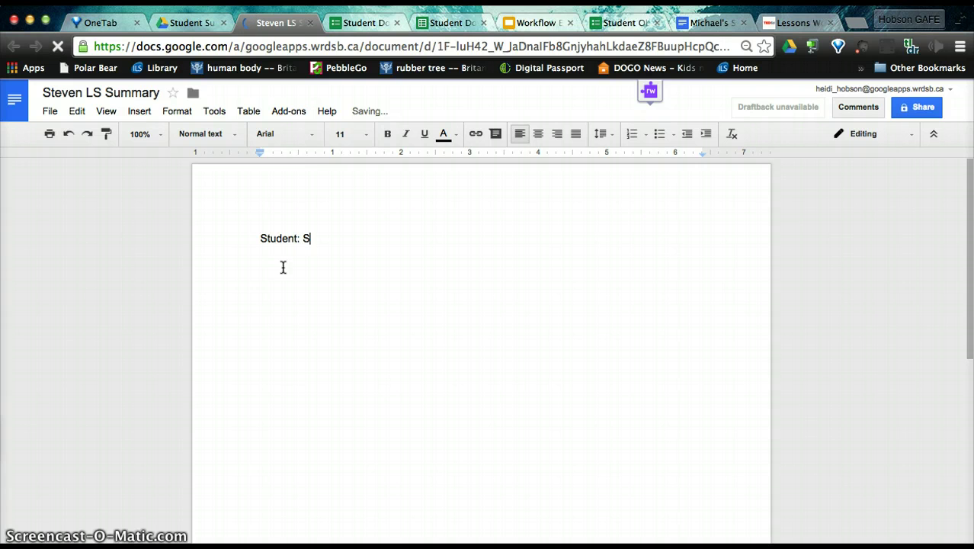
pyautogui.click(271, 420)
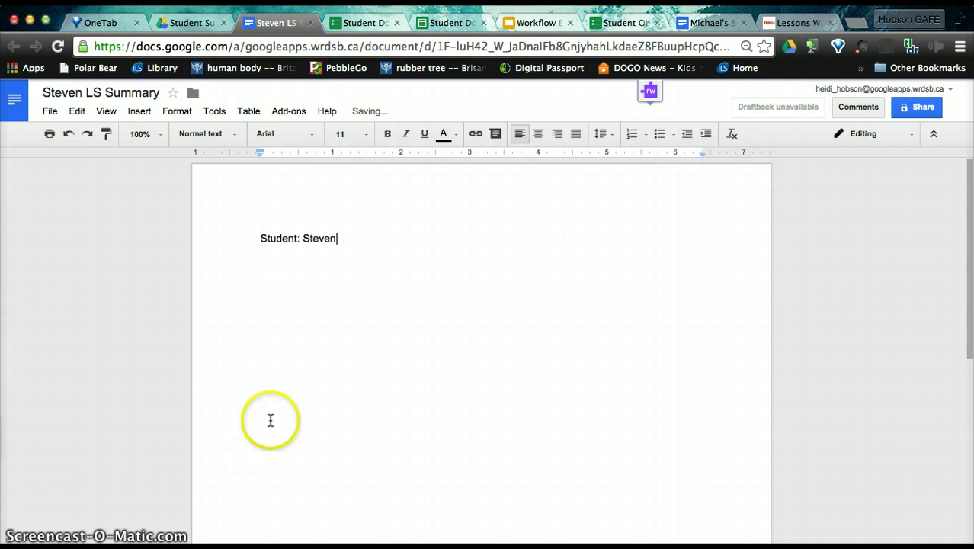
# Step: Paste the learning-observations paragraph, then set landscape orientation with 0.5-inch left and right margins
pyautogui.click(398, 279)
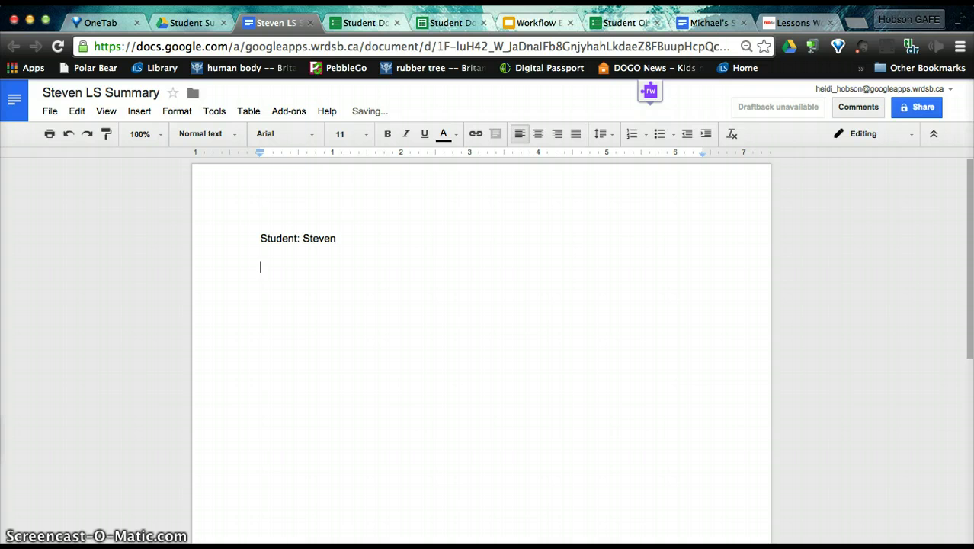
pyautogui.write('This is a summary of learning observations for Steven. The data below provides valuable input to understanding his learning skill needs and expectations. The data is used to provide appropriate support, encouragement and future direction.')
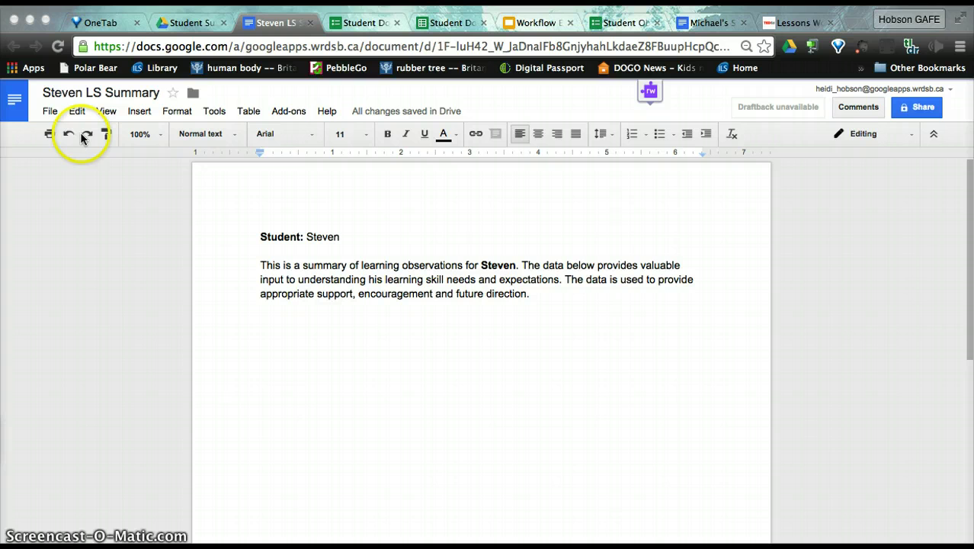
pyautogui.click(46, 112)
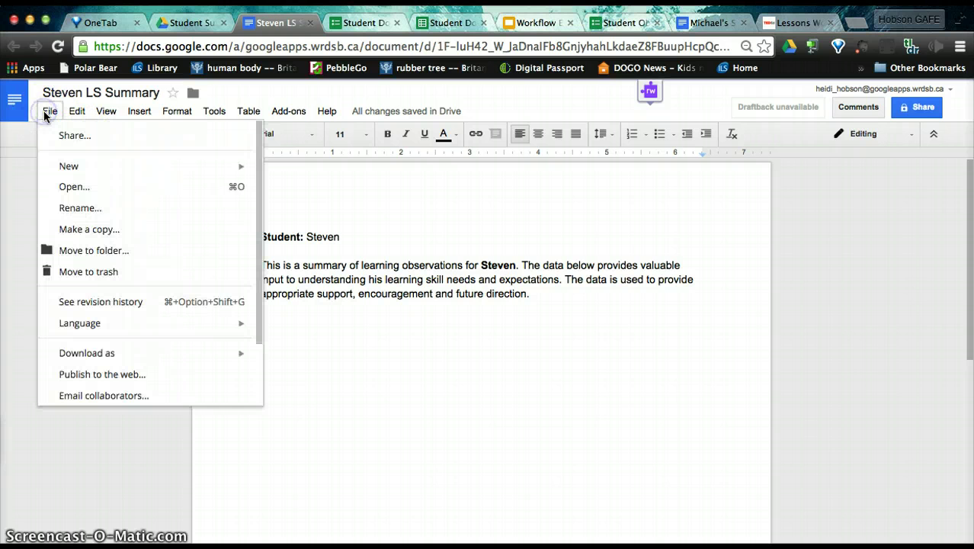
pyautogui.scroll(-2, 78, 392)
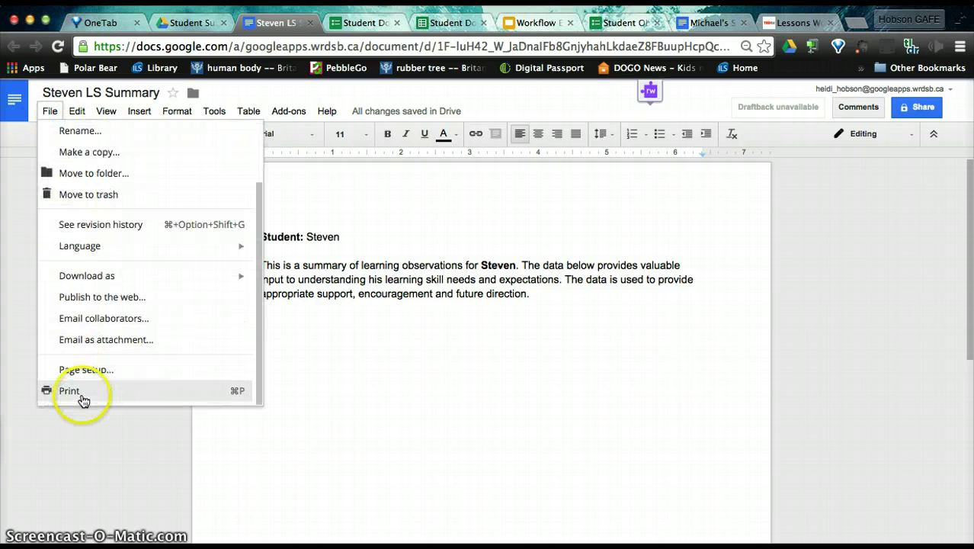
pyautogui.click(86, 370)
pyautogui.click(435, 276)
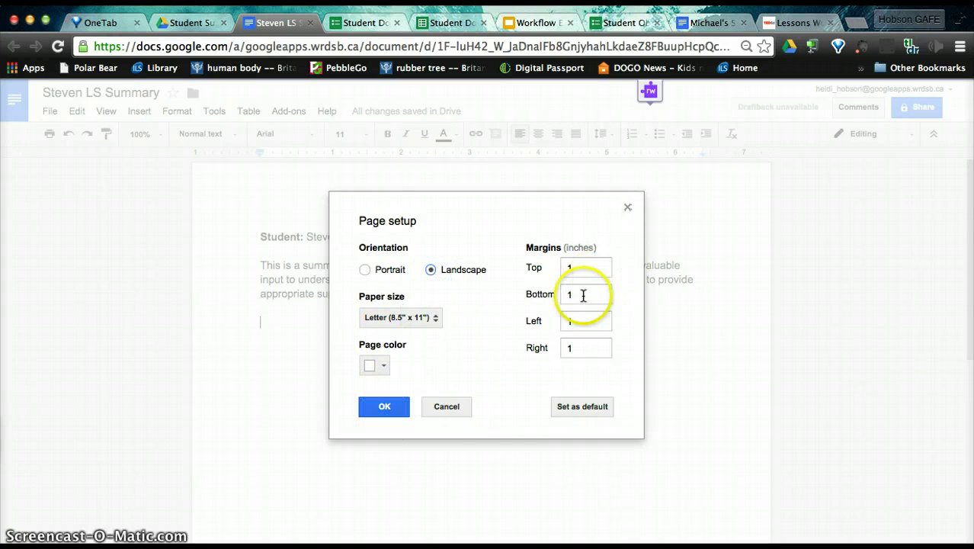
pyautogui.click(533, 323)
pyautogui.write('.5')
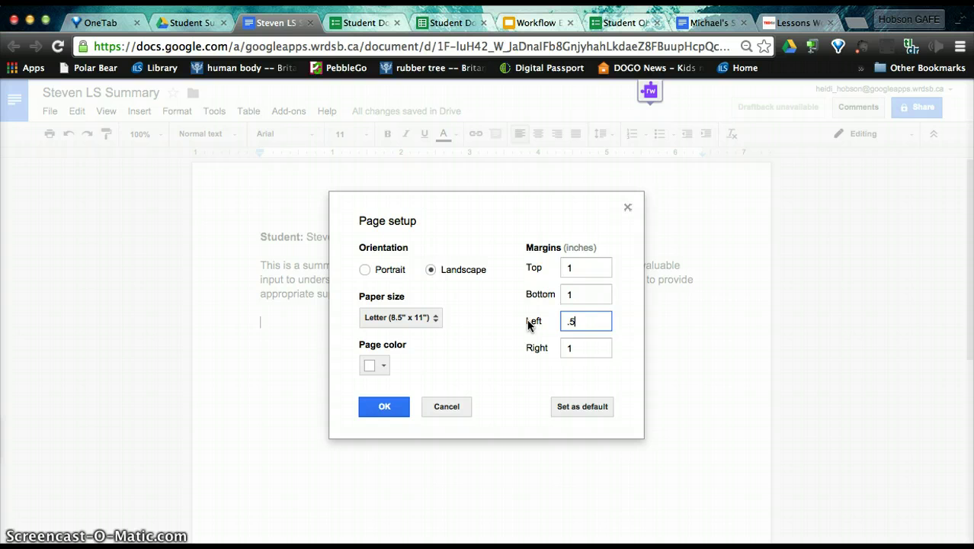
pyautogui.press('Tab')
pyautogui.press('BackSpace')
pyautogui.write('.5')
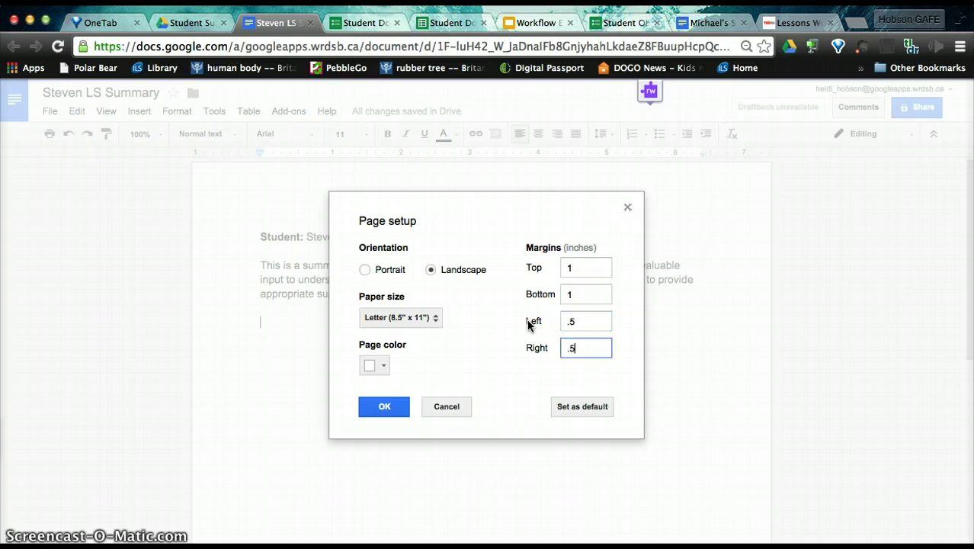
pyautogui.click(388, 407)
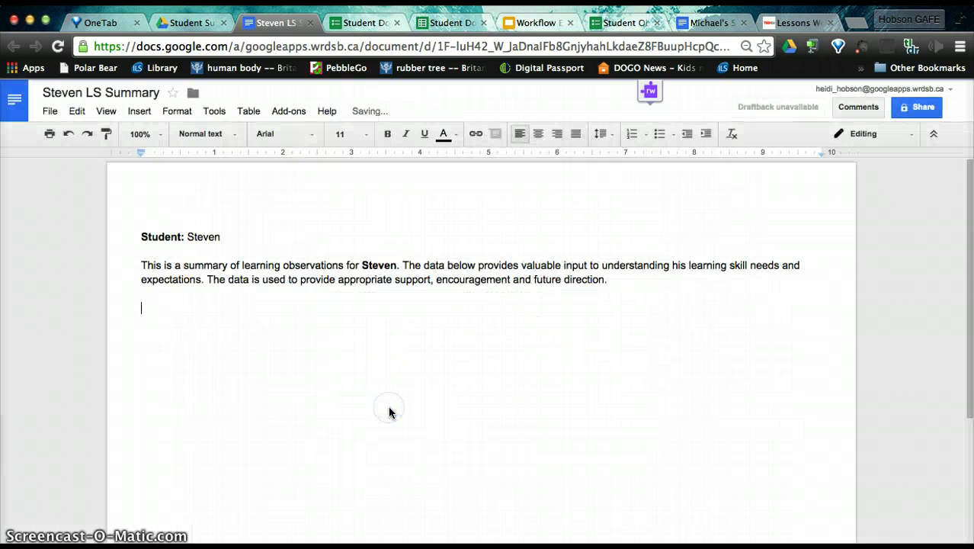
# Step: Make a copy of the summary named with the second student's name plus 'LS Summary'
pyautogui.click(48, 112)
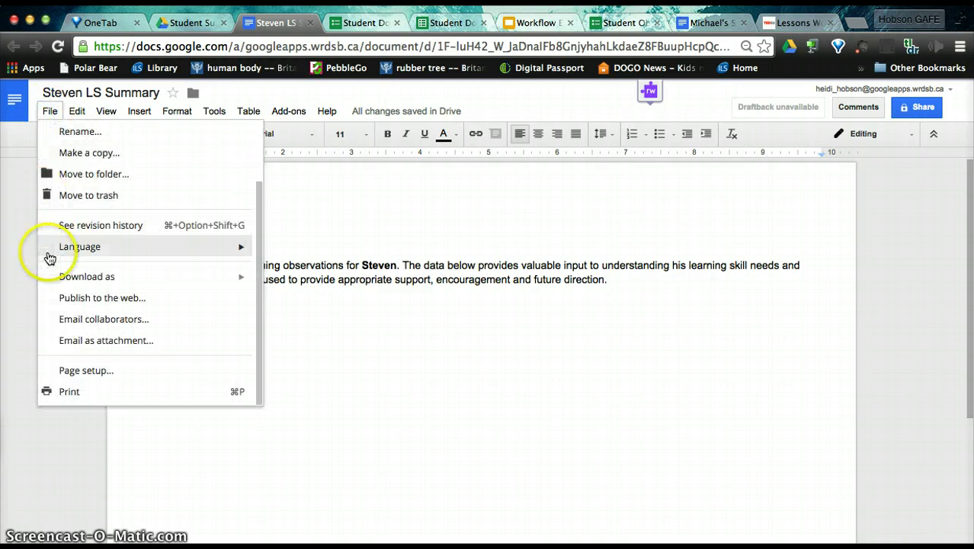
pyautogui.click(72, 152)
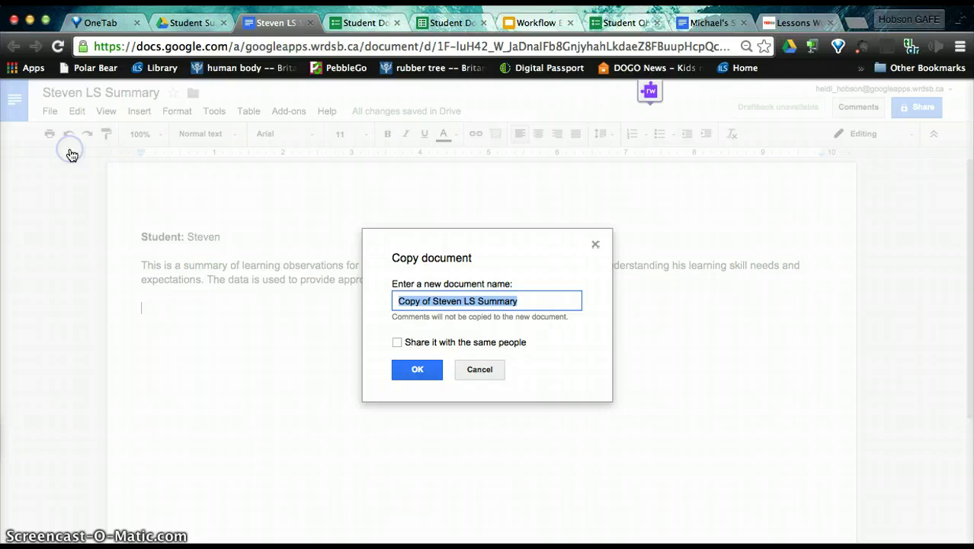
pyautogui.click(460, 300)
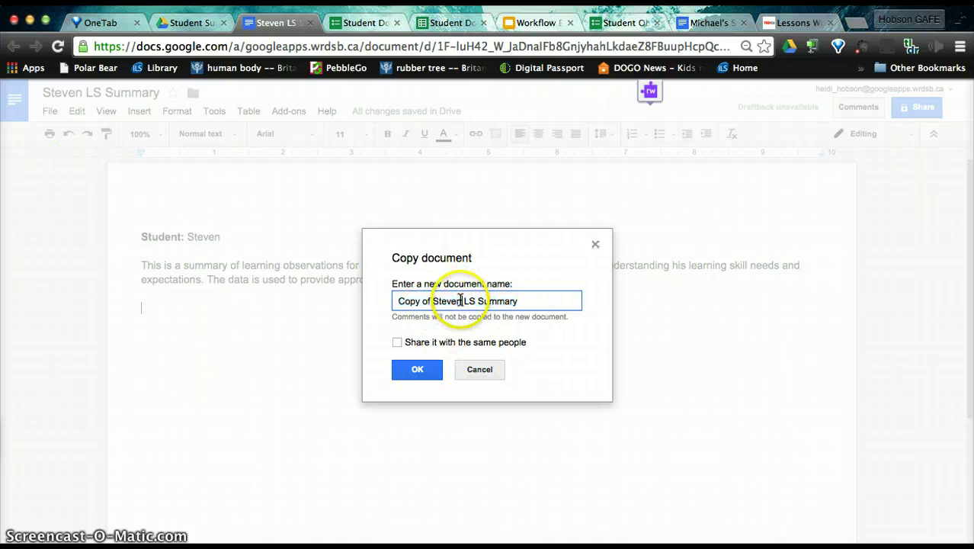
pyautogui.moveTo(460, 300); pyautogui.dragTo(377, 299)
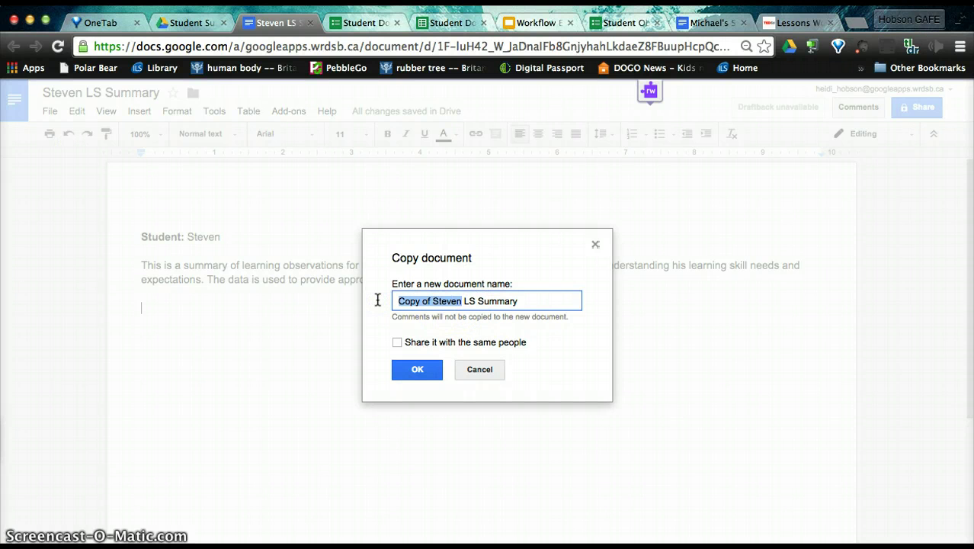
pyautogui.write('Michael')
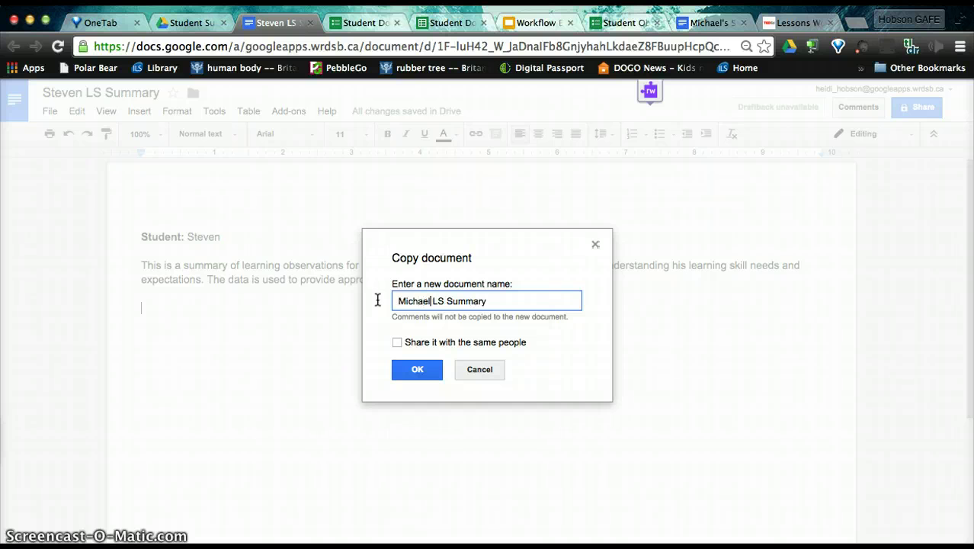
pyautogui.click(415, 369)
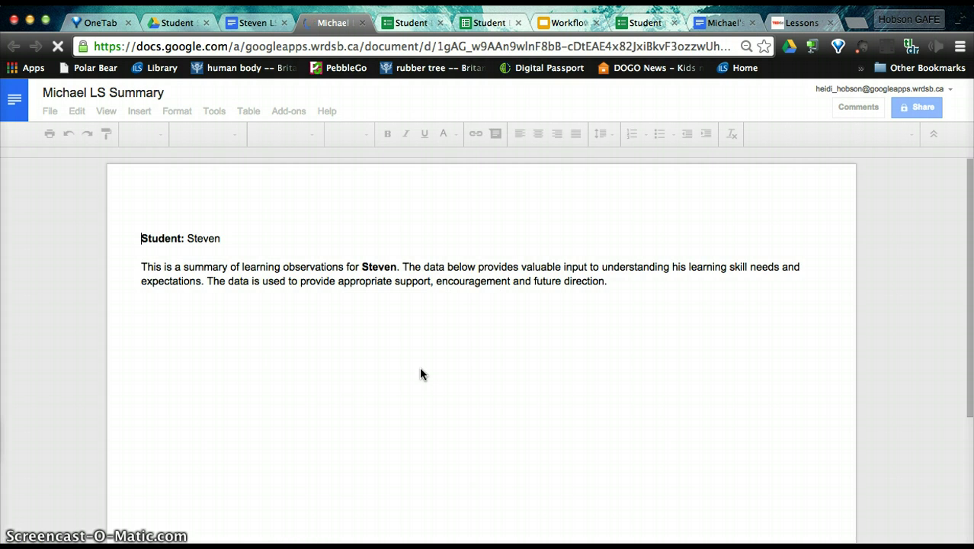
# Step: Replace the old student's name with the second student's name on the Student line and paragraph
pyautogui.click(192, 238)
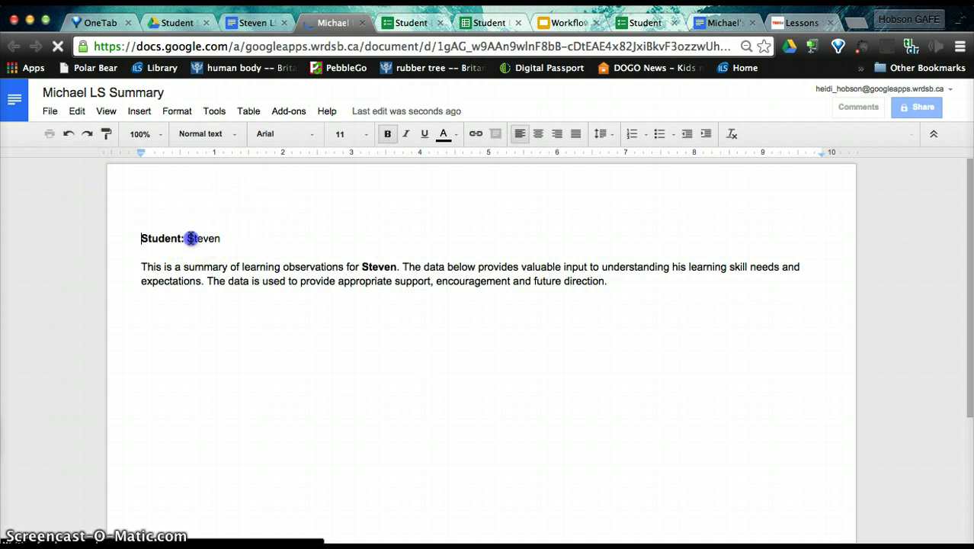
pyautogui.click(192, 239)
pyautogui.moveTo(226, 242); pyautogui.dragTo(227, 242)
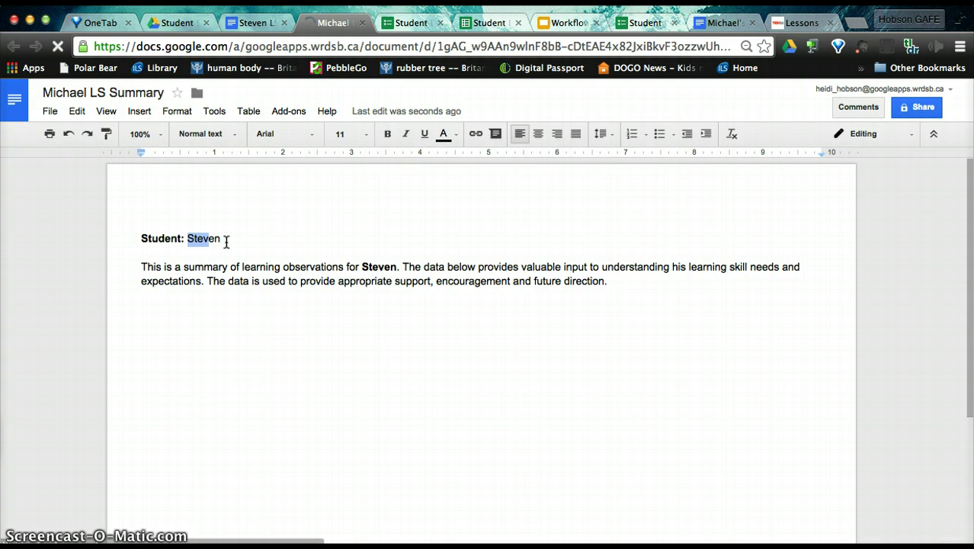
pyautogui.click(191, 238)
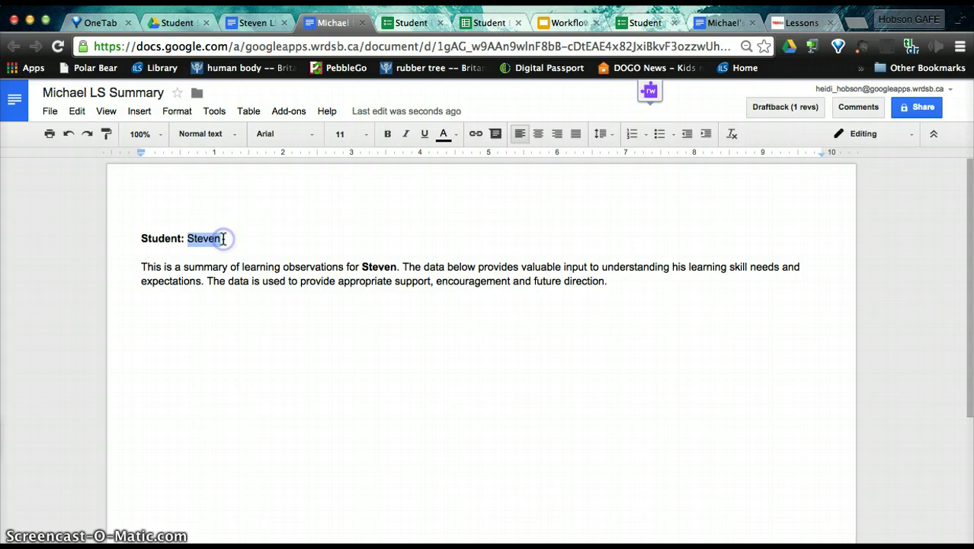
pyautogui.write('Michael')
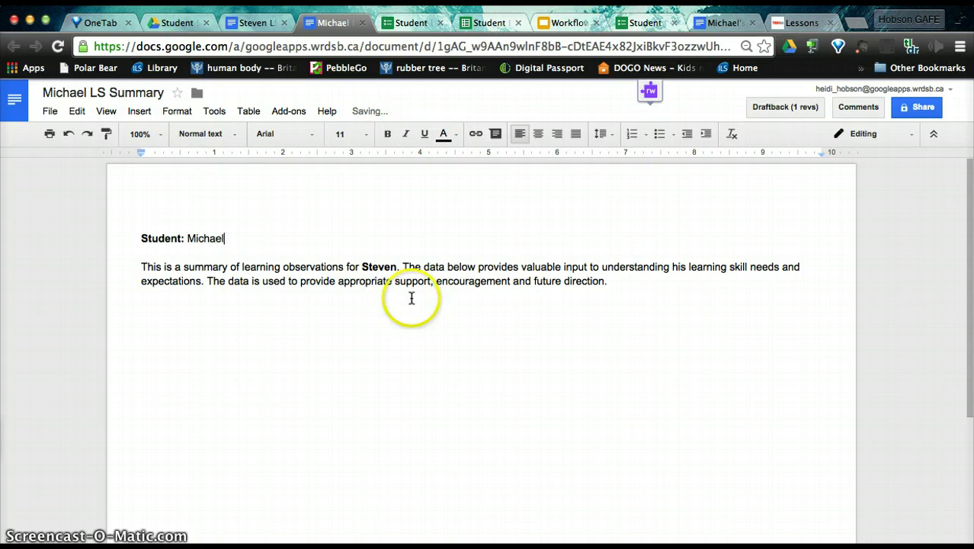
pyautogui.click(364, 266)
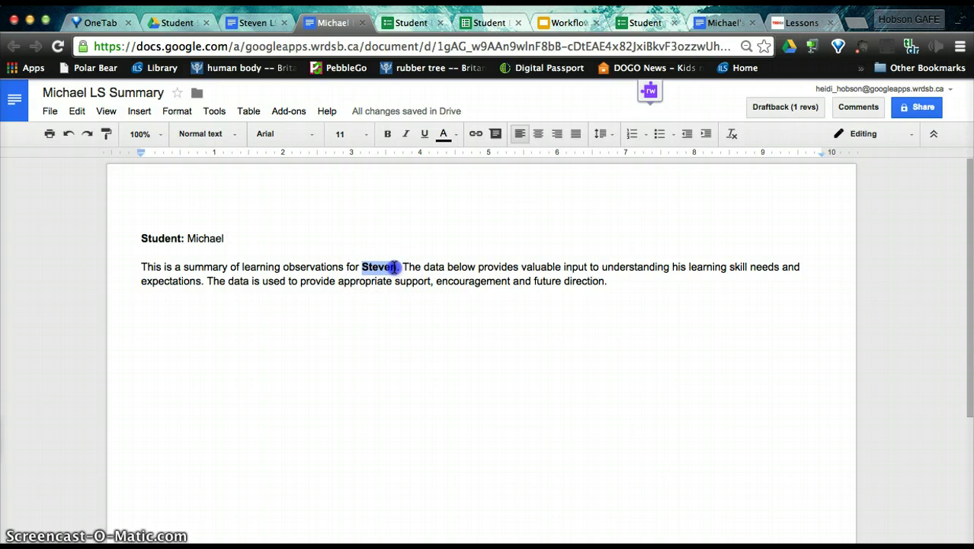
pyautogui.write('Michael')
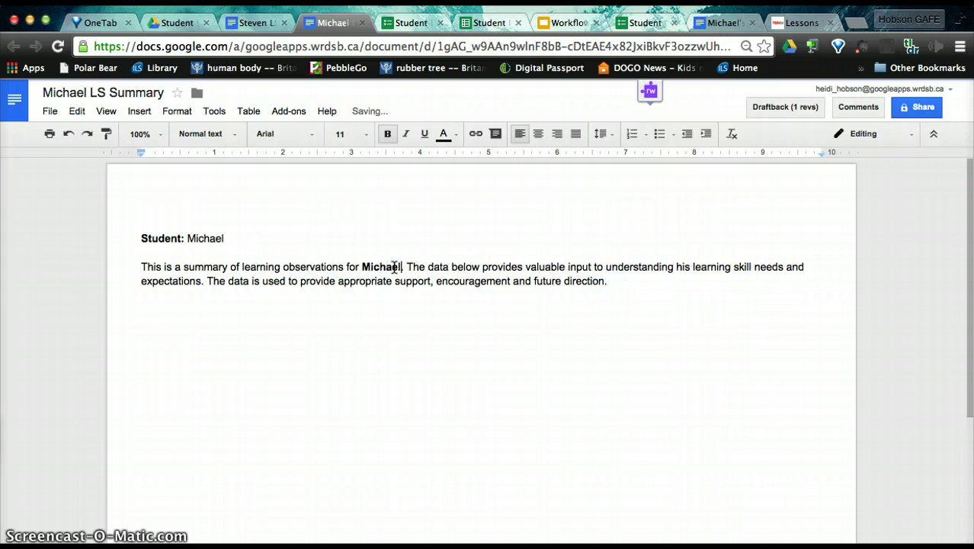
pyautogui.click(686, 266)
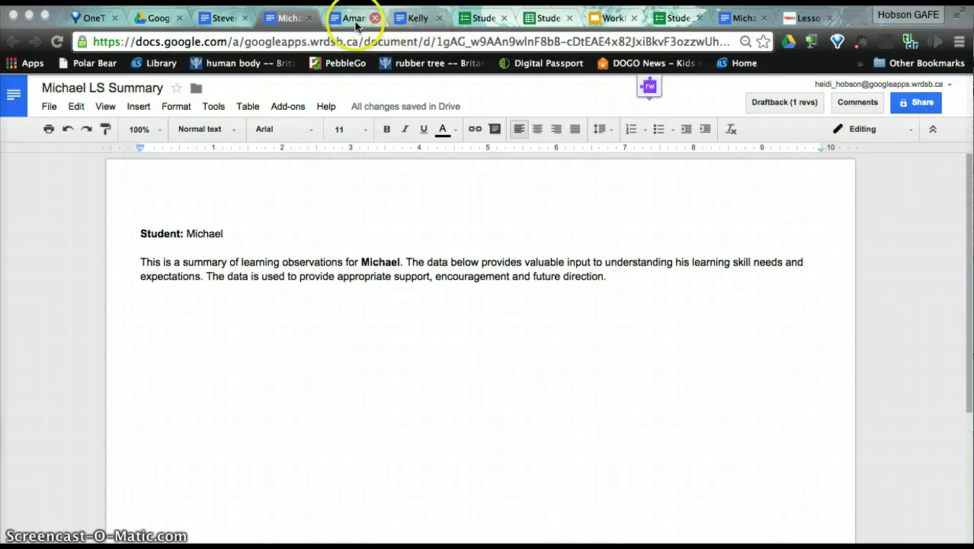
# Step: Switch to the Drive tab showing the folder with the four LS Summary documents
pyautogui.click(145, 23)
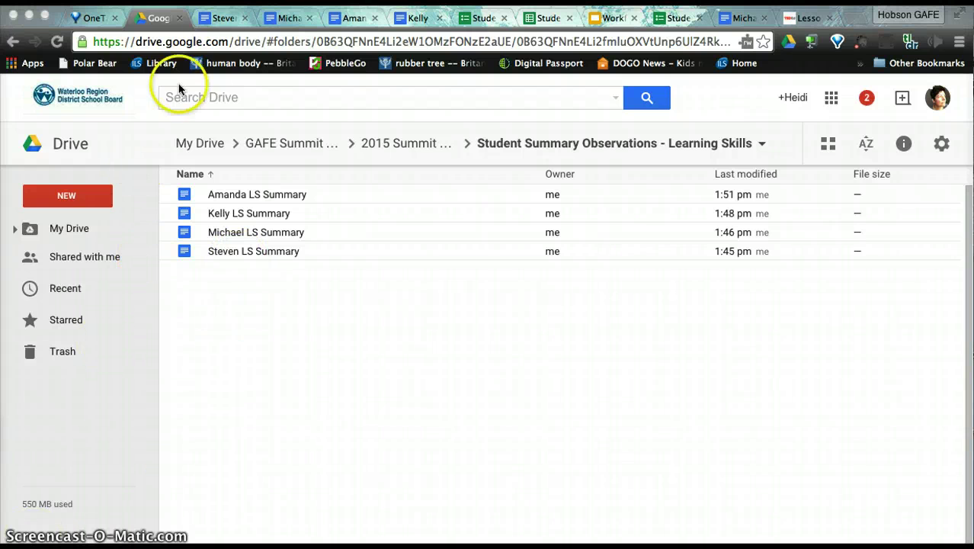
pyautogui.click(475, 19)
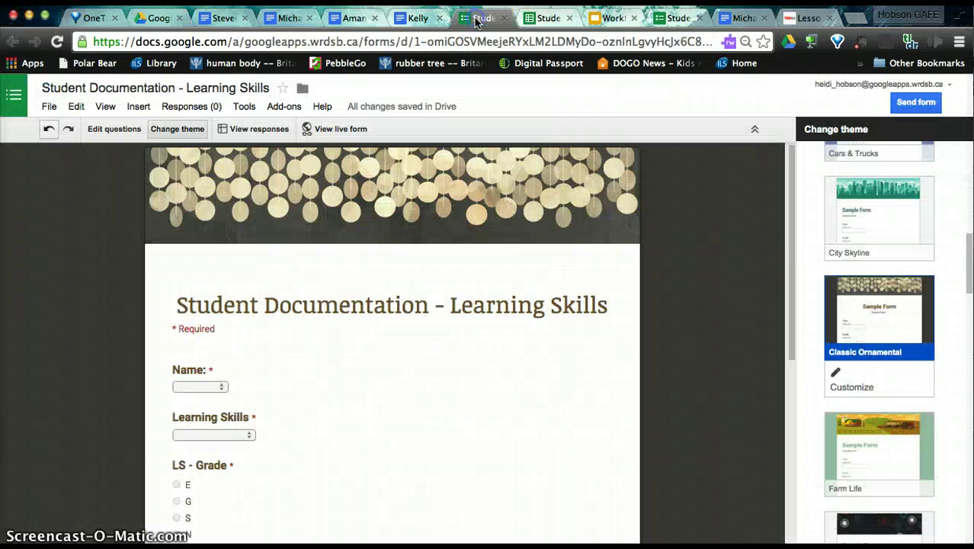
pyautogui.click(107, 131)
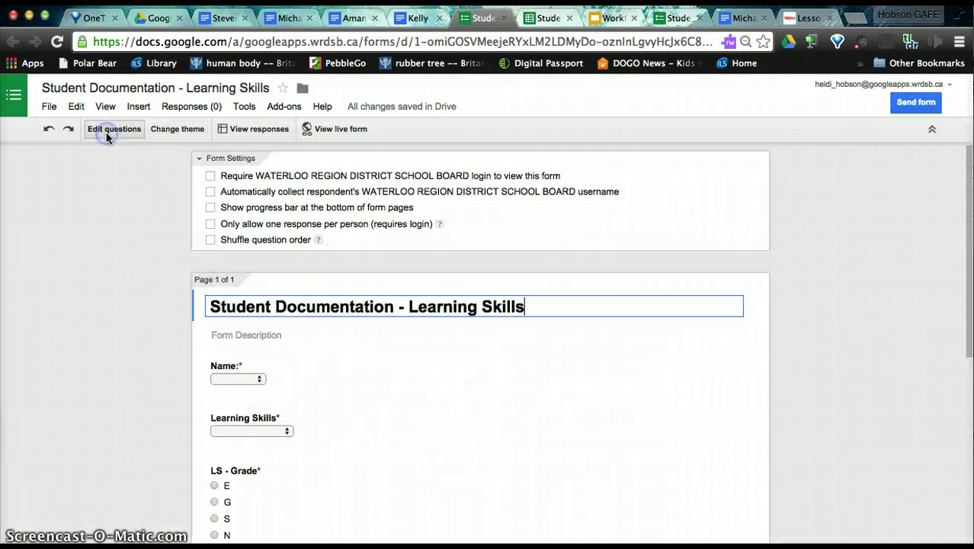
pyautogui.click(284, 107)
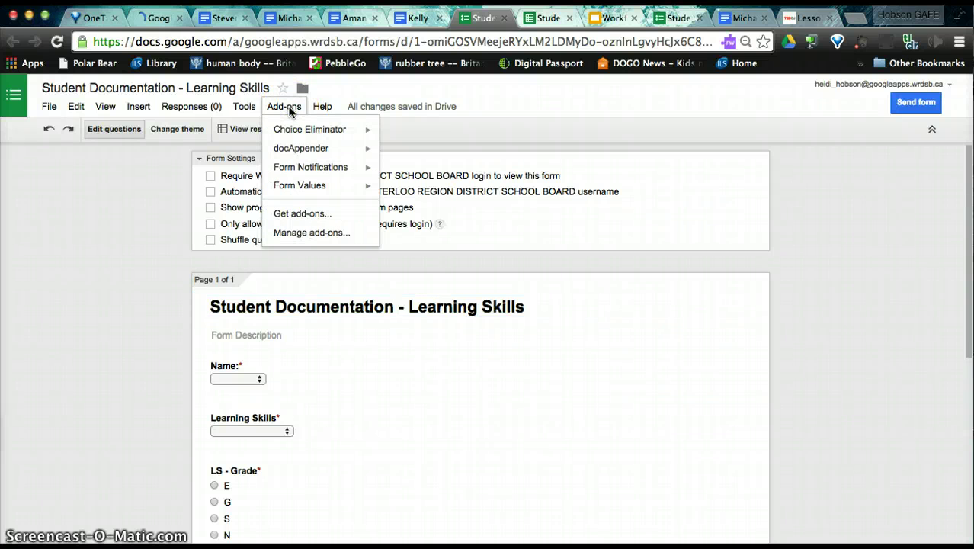
pyautogui.moveTo(290, 129)
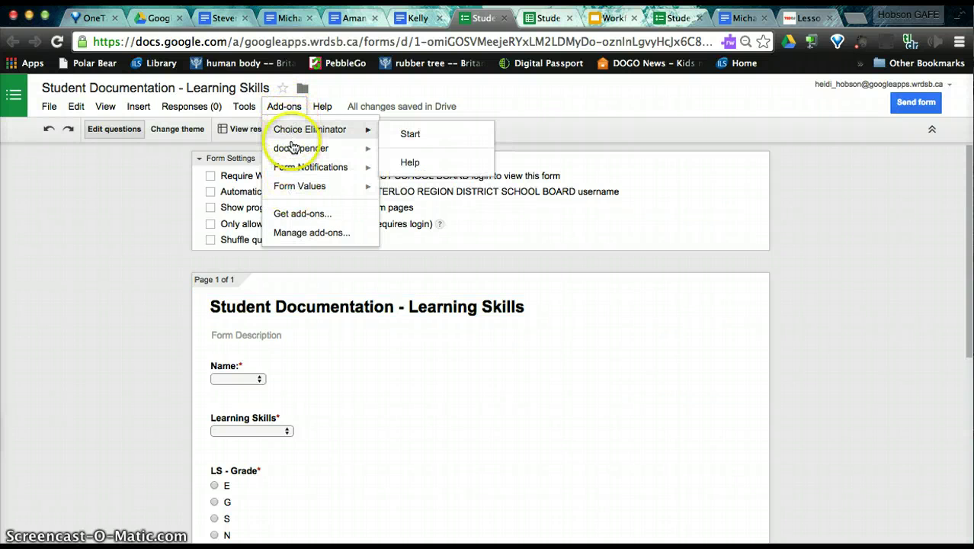
pyautogui.moveTo(294, 152)
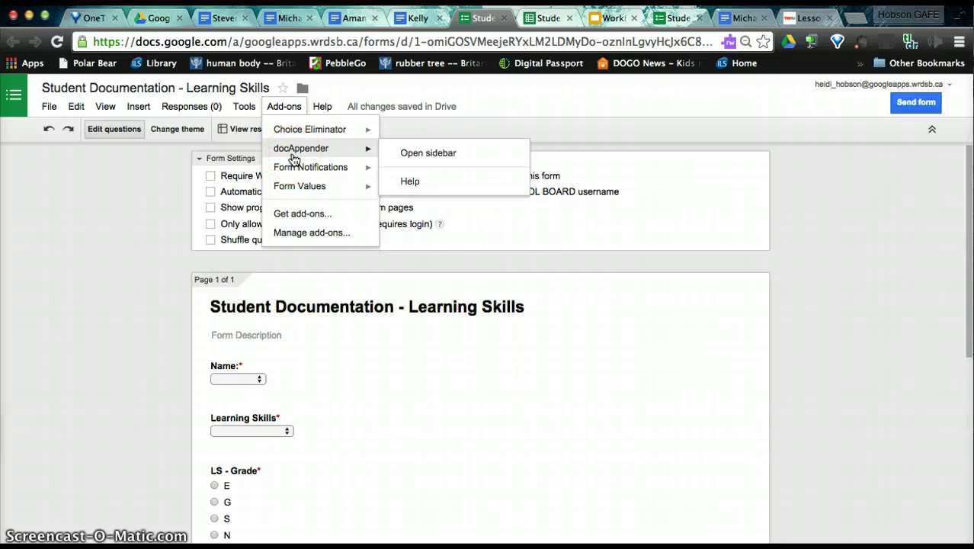
pyautogui.click(297, 214)
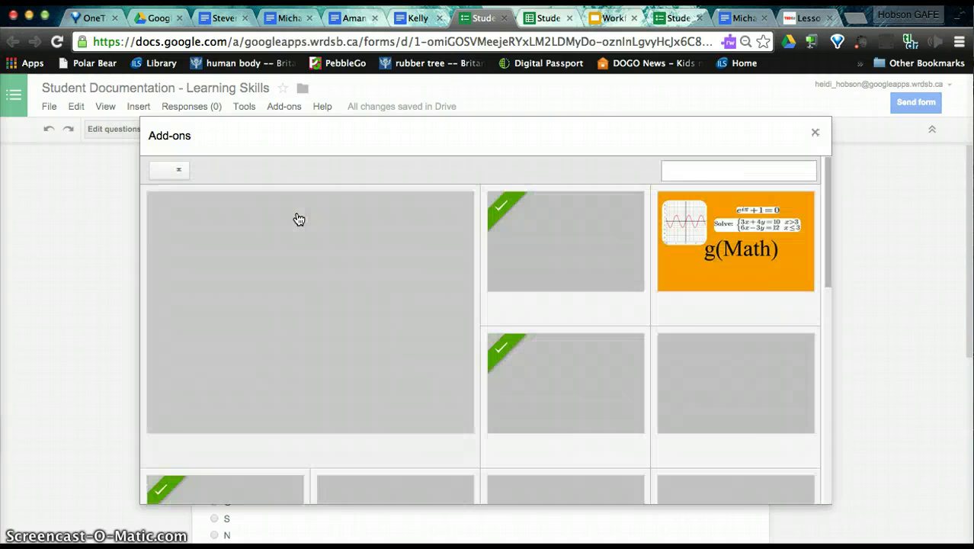
pyautogui.scroll(-3, 412, 275)
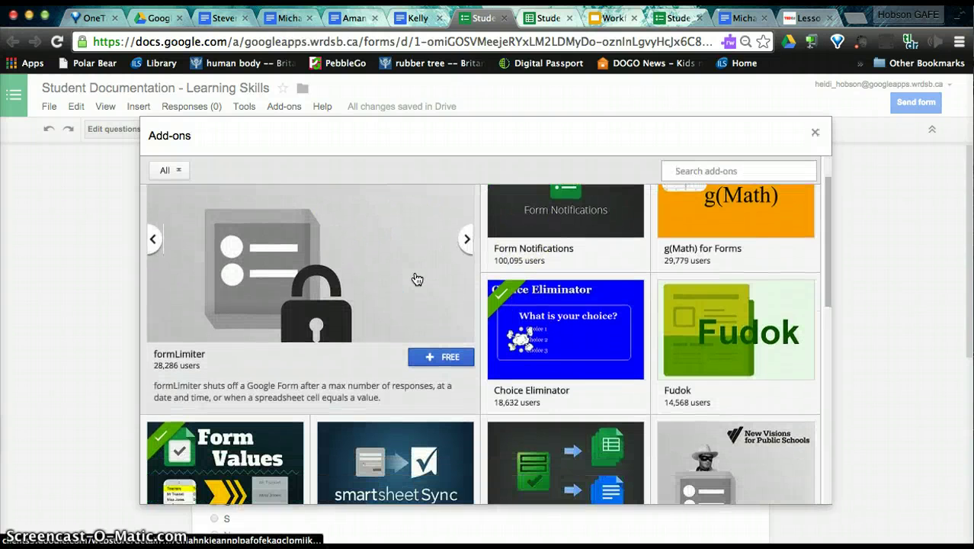
pyautogui.scroll(2, 434, 270)
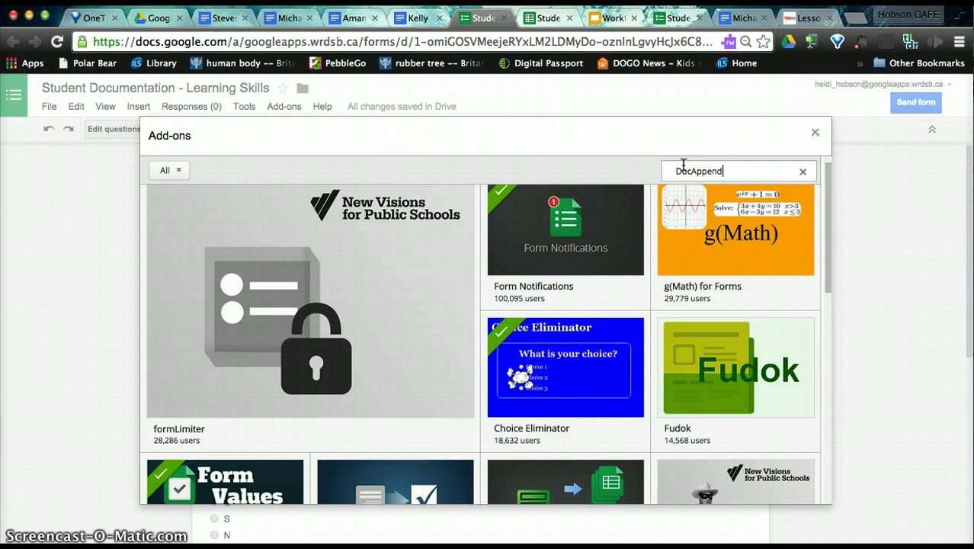
pyautogui.press('Return')
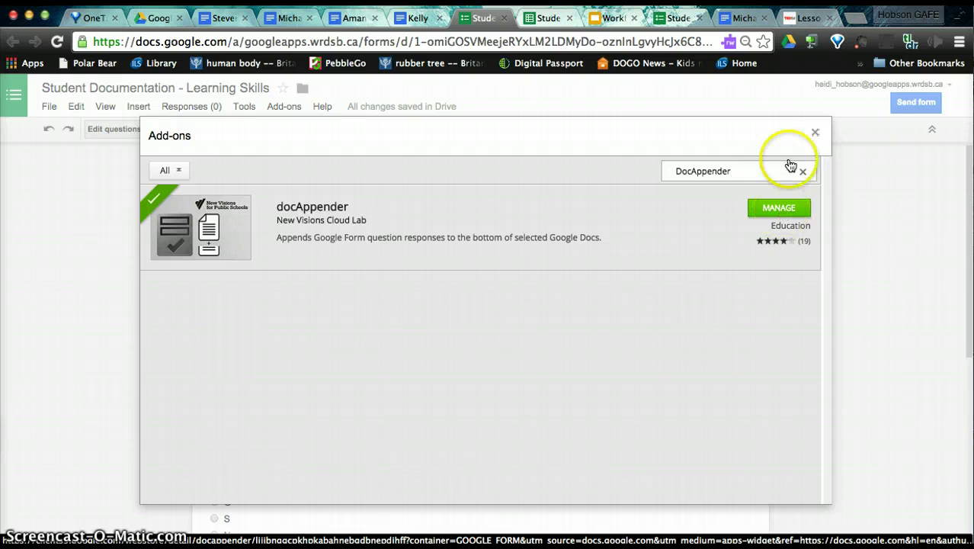
# Step: Close the add-on store and open the docAppender sidebar from the Add-ons menu
pyautogui.click(815, 133)
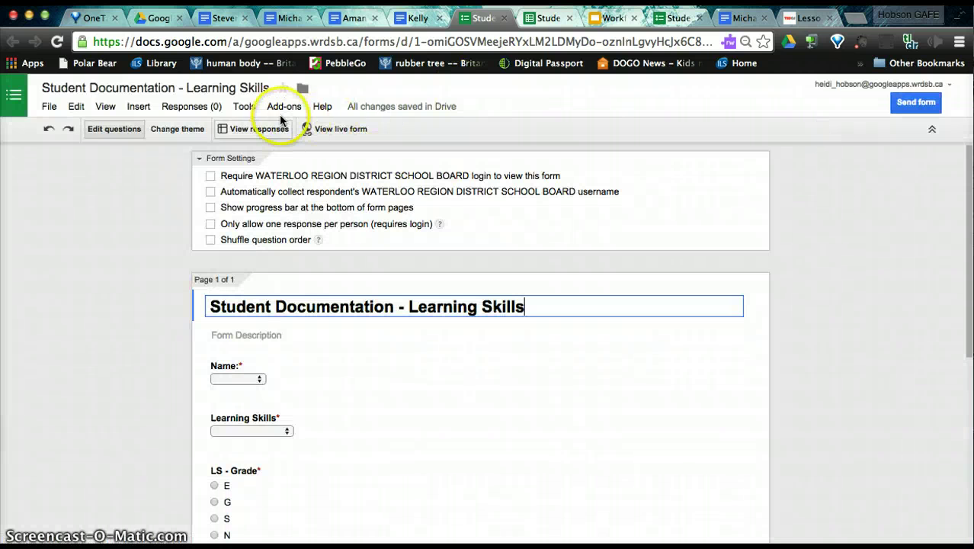
pyautogui.click(281, 109)
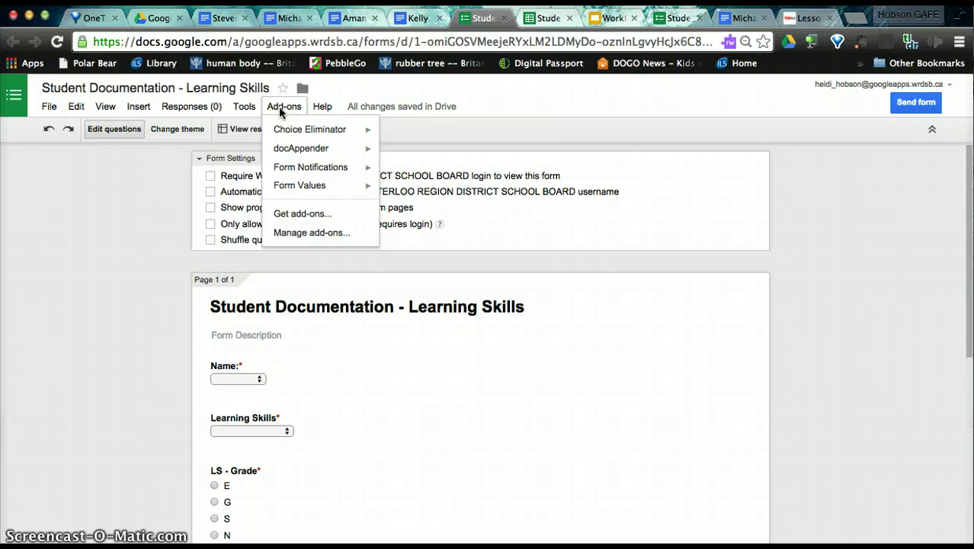
pyautogui.click(286, 150)
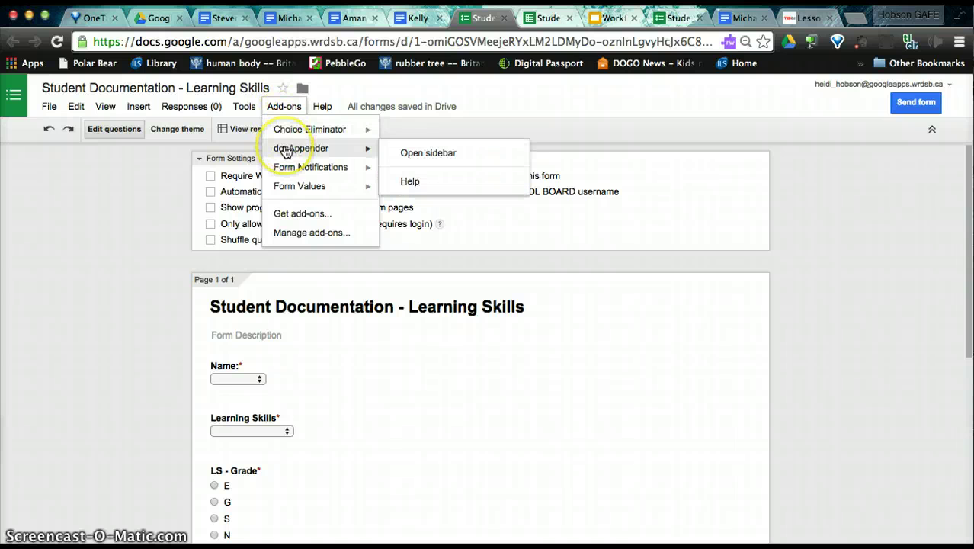
pyautogui.click(435, 154)
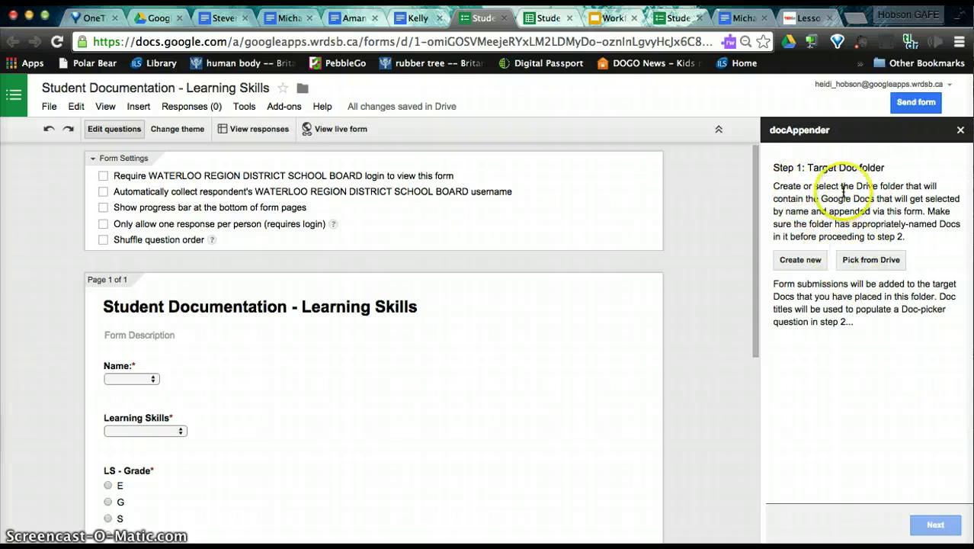
# Step: Pick the Student Summary Observations - Learning Skills folder as target and advance to Step 2
pyautogui.click(871, 260)
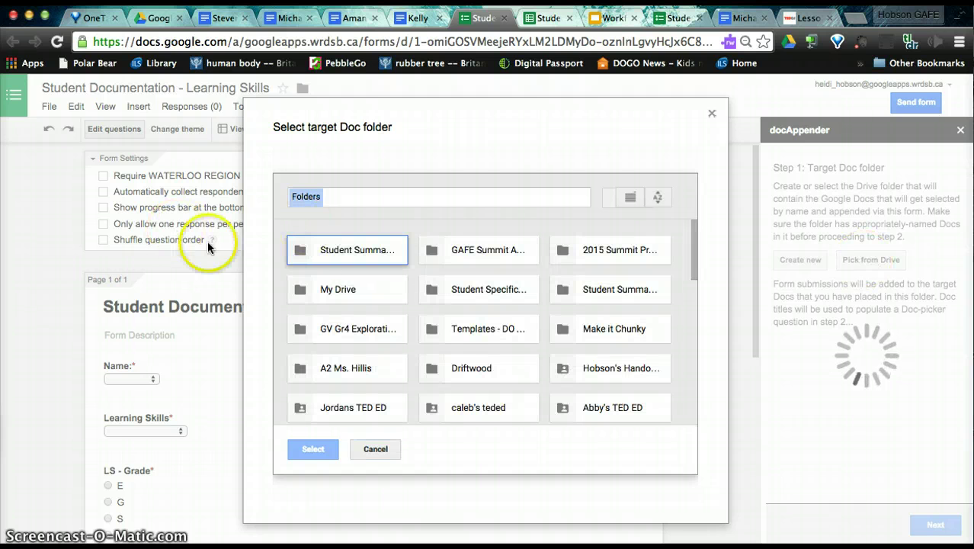
pyautogui.click(353, 251)
pyautogui.click(312, 449)
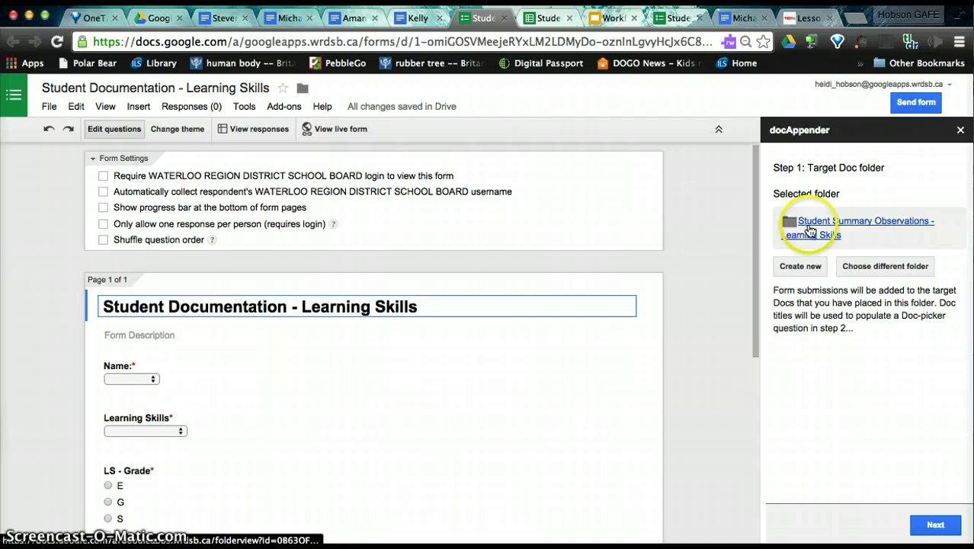
pyautogui.click(936, 524)
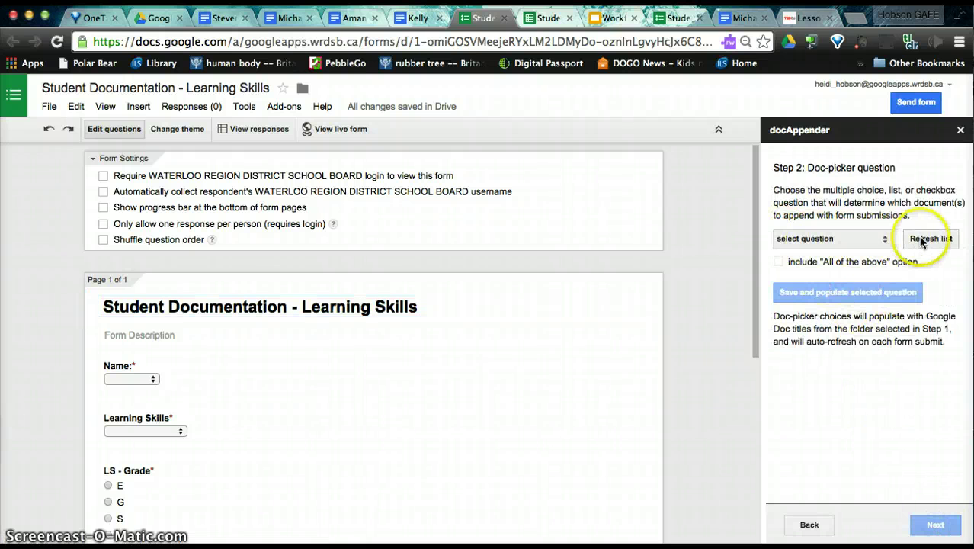
# Step: Refresh the question list, set Name: as doc-picker, populate it with the four LS Summary titles
pyautogui.click(878, 239)
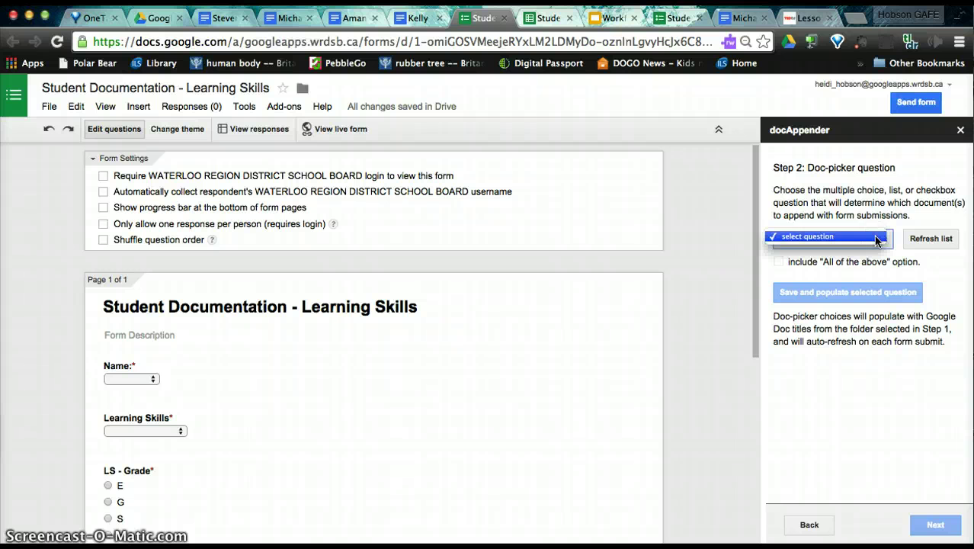
pyautogui.click(940, 239)
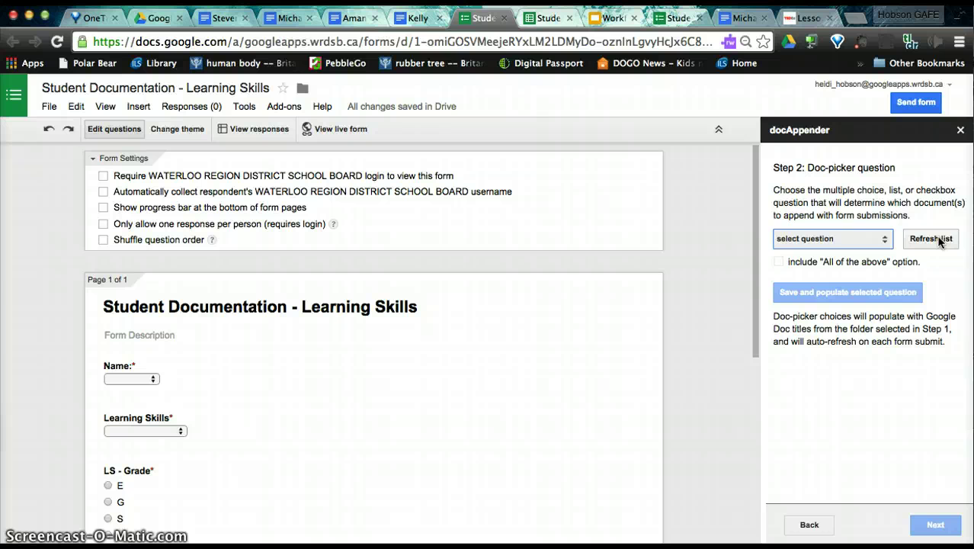
pyautogui.click(884, 239)
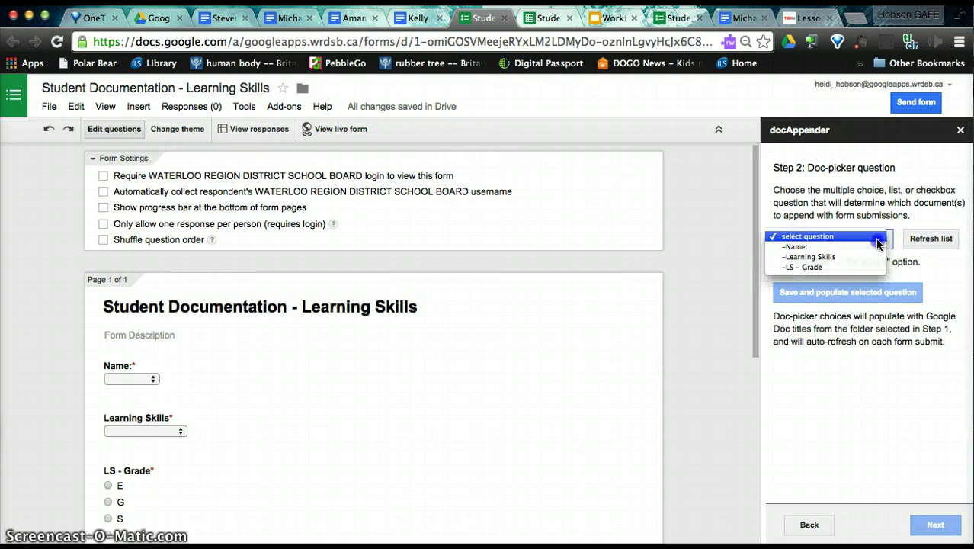
pyautogui.click(814, 247)
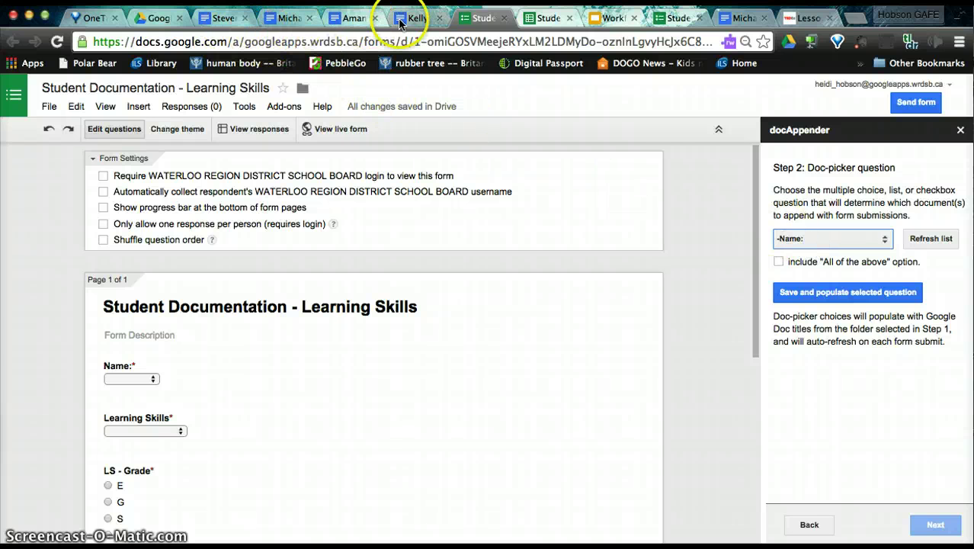
pyautogui.click(832, 297)
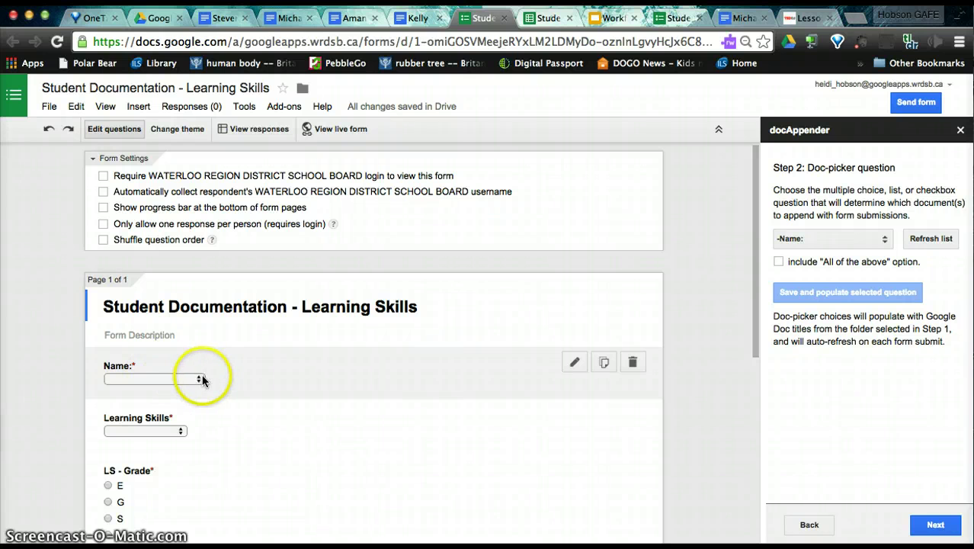
pyautogui.click(197, 381)
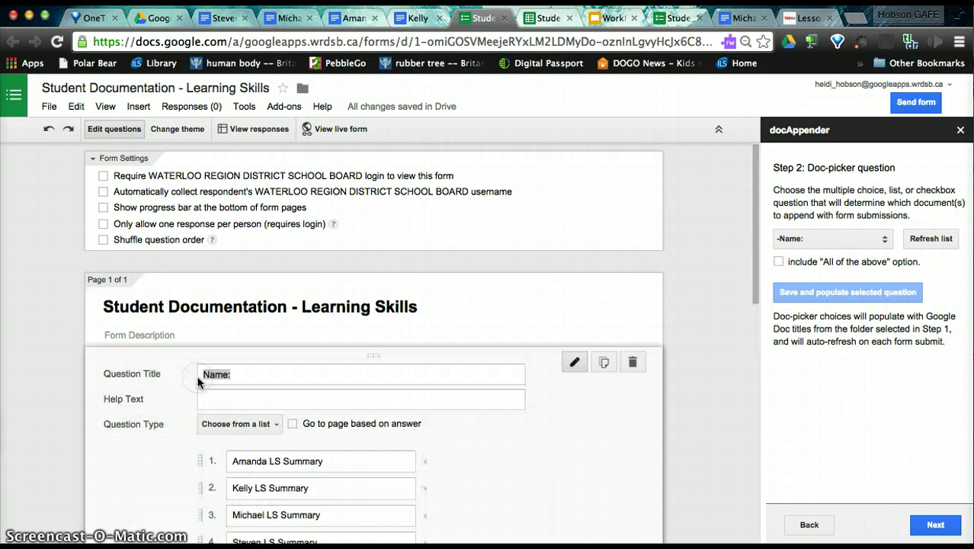
pyautogui.scroll(-2, 320, 465)
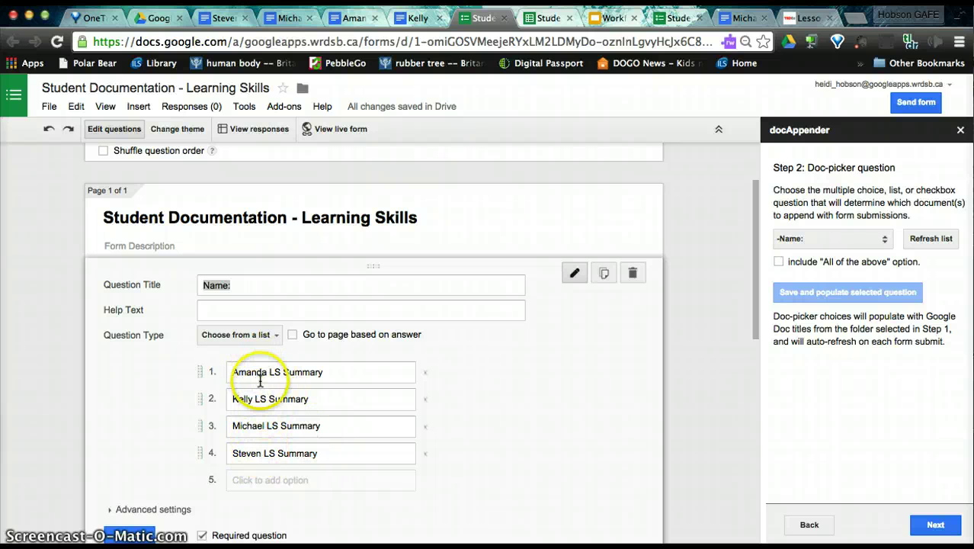
pyautogui.click(125, 534)
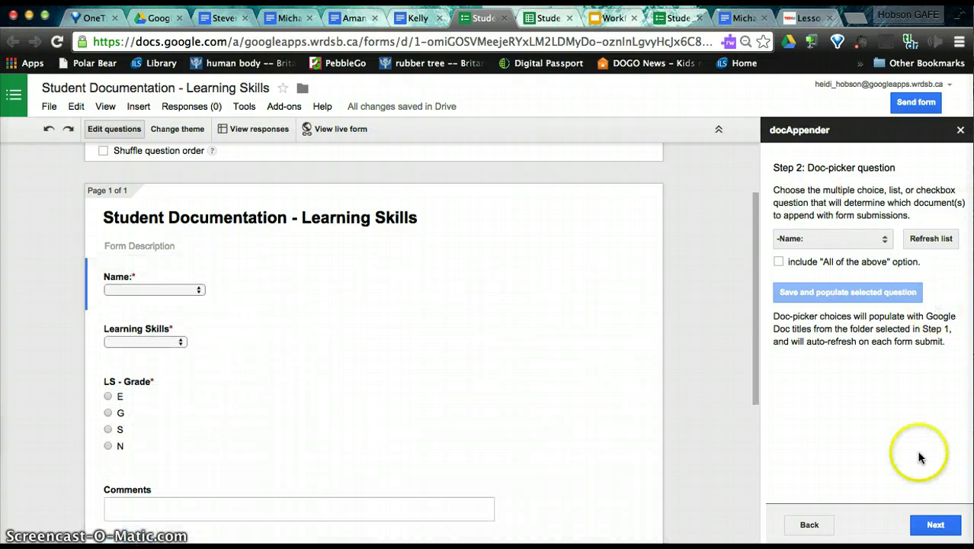
# Step: Choose Timestamp, Name, Learning Skills, LS - Grade and Evidence as the appended answers
pyautogui.click(935, 524)
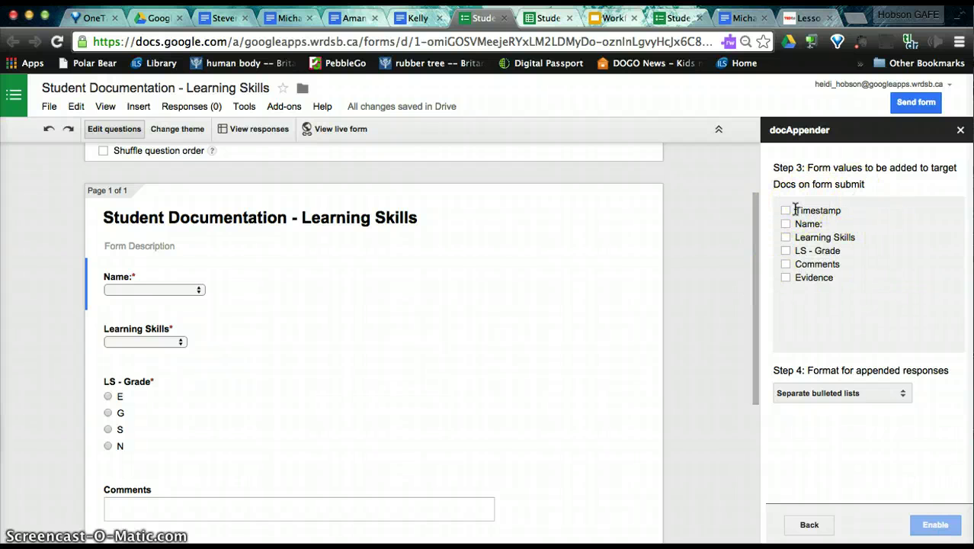
pyautogui.click(785, 214)
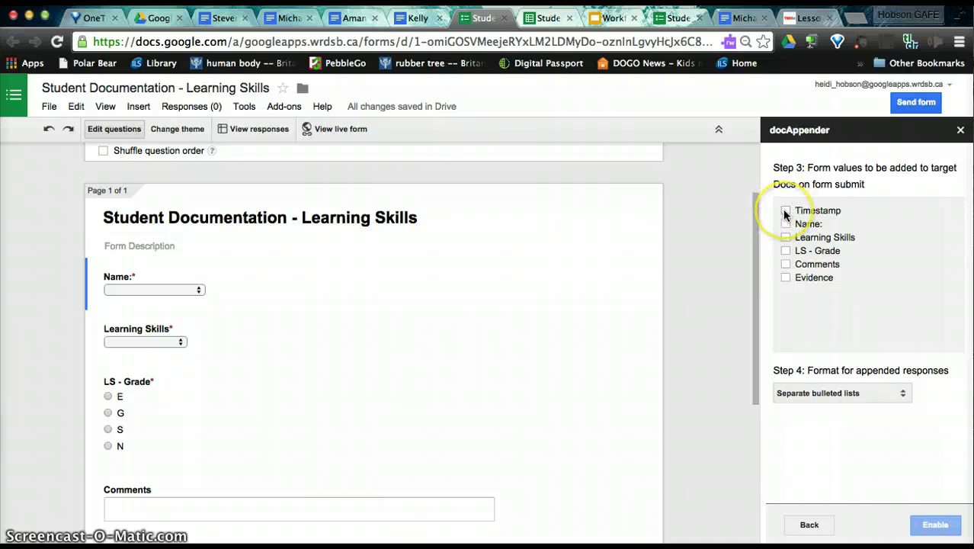
pyautogui.click(785, 213)
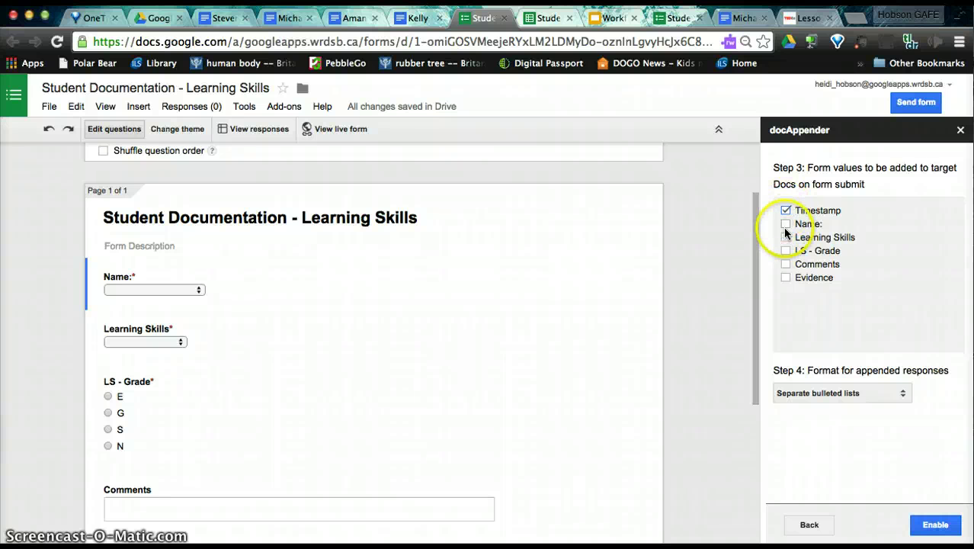
pyautogui.click(786, 224)
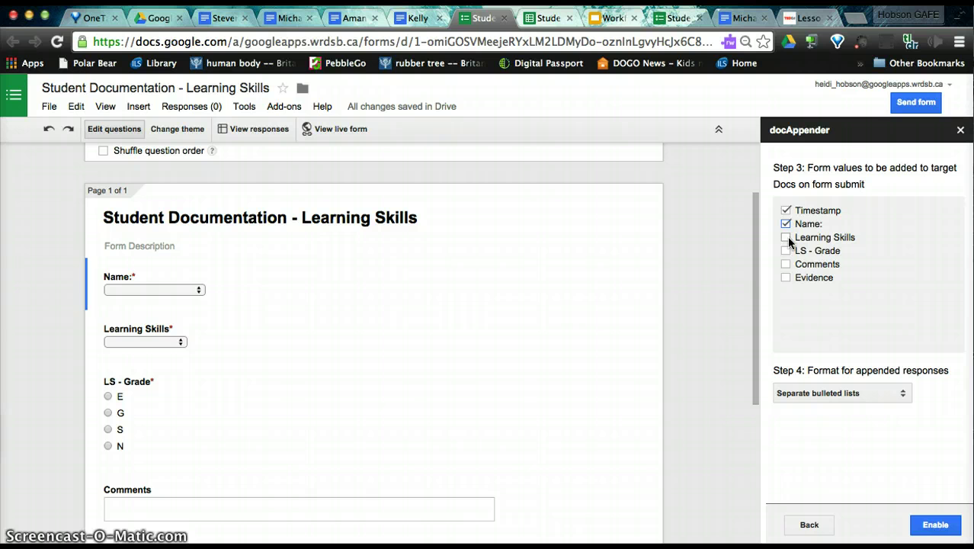
pyautogui.click(787, 238)
pyautogui.click(786, 250)
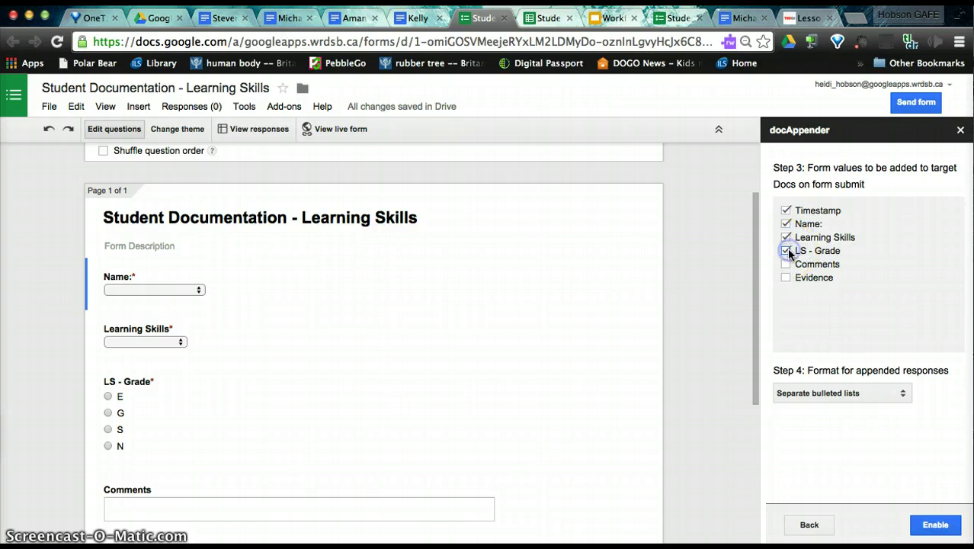
pyautogui.click(786, 277)
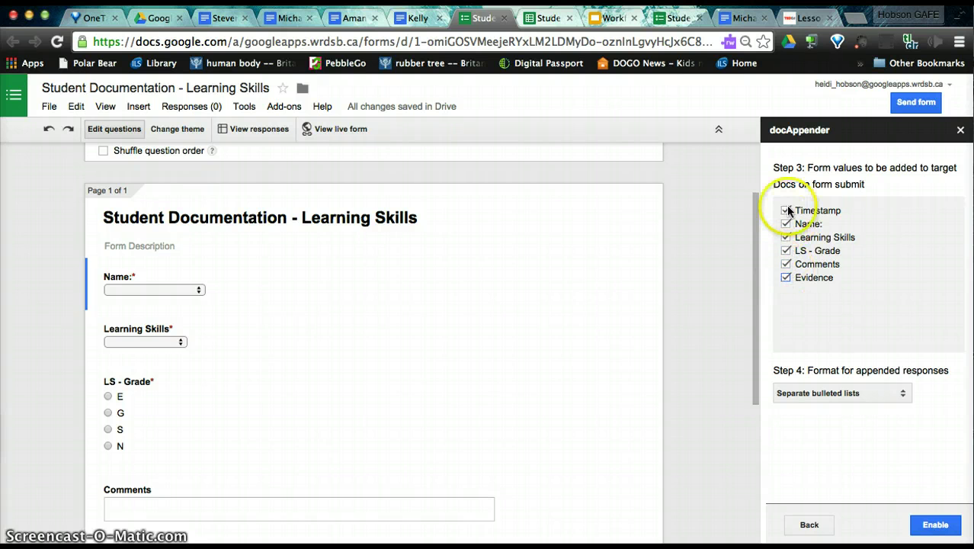
# Step: Select 'Rows in a single horizontal table', enable docAppender, and close its panel
pyautogui.click(837, 398)
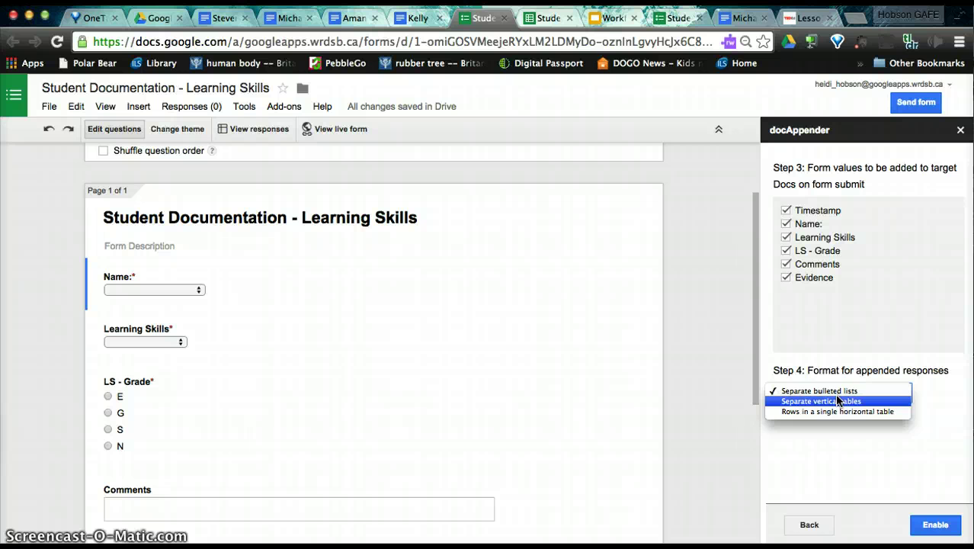
pyautogui.click(836, 411)
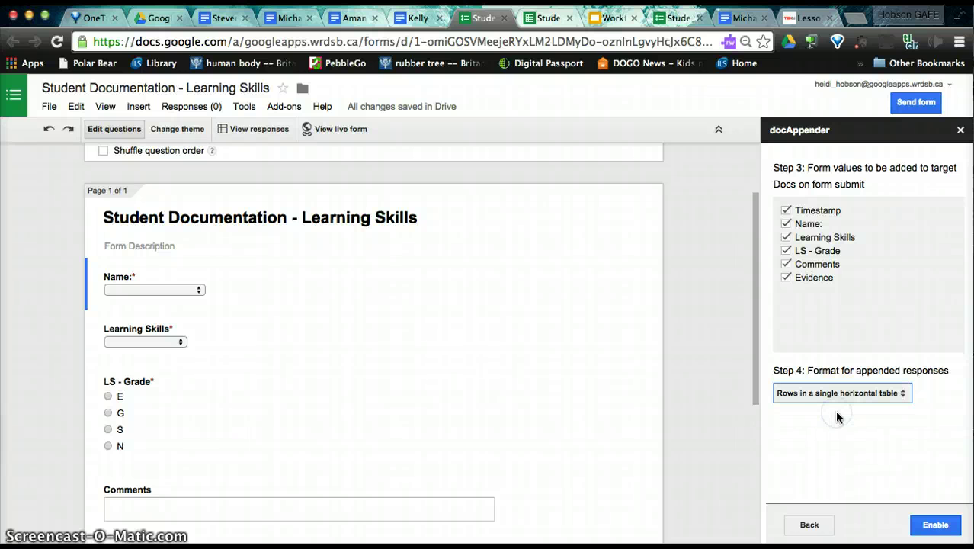
pyautogui.click(942, 528)
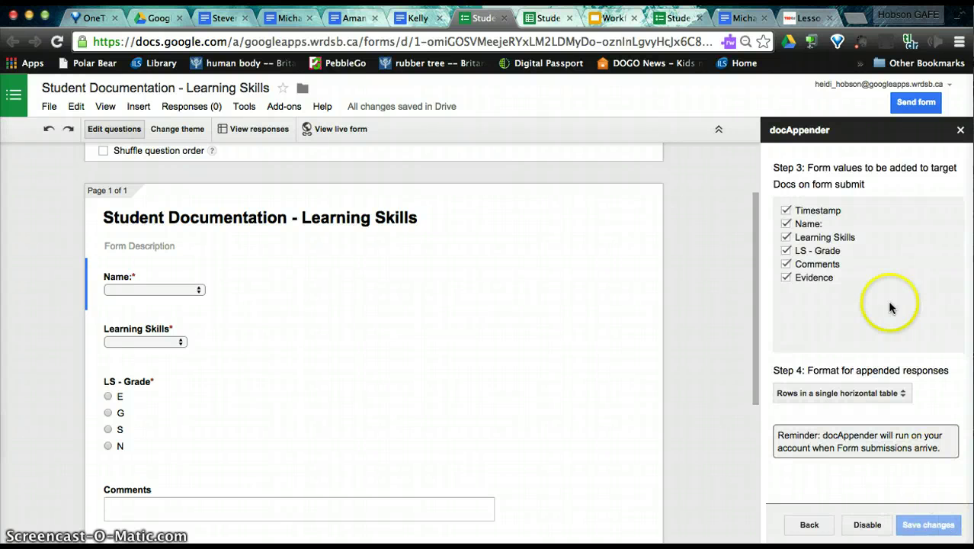
pyautogui.click(961, 132)
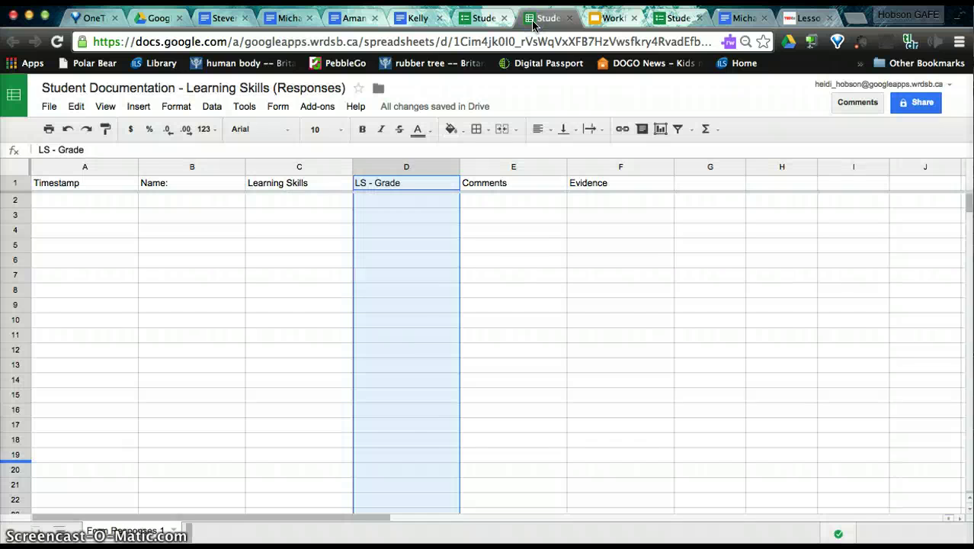
# Step: Glance at the student's summary Doc, then bring up the live Student Documentation - Learning Skills form
pyautogui.click(283, 23)
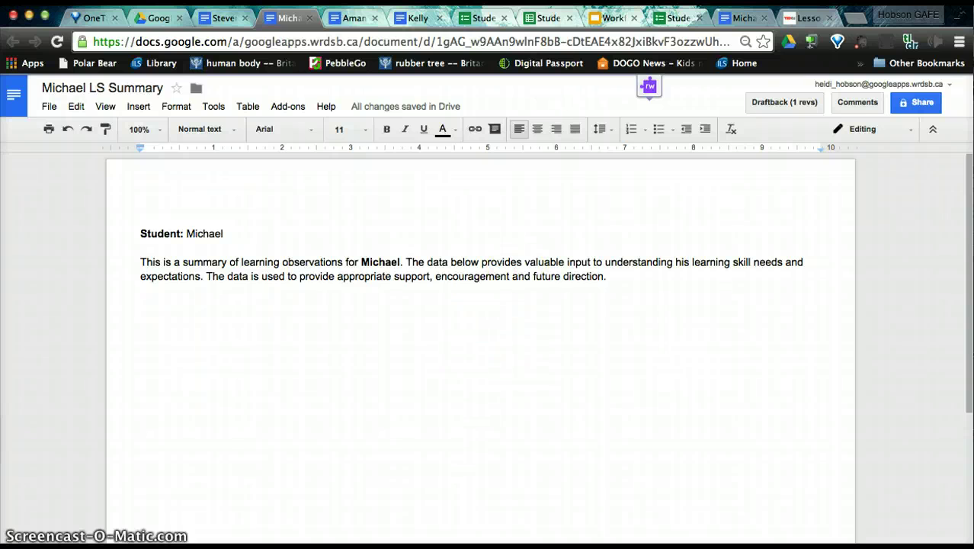
pyautogui.click(479, 18)
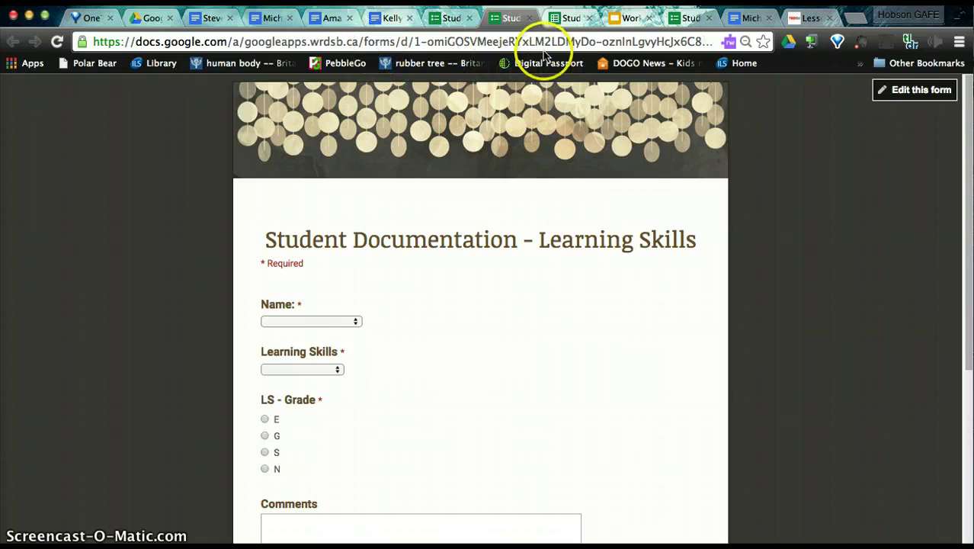
# Step: Choose the student as Name, Collaboration as the learning skill, and grade N
pyautogui.click(349, 324)
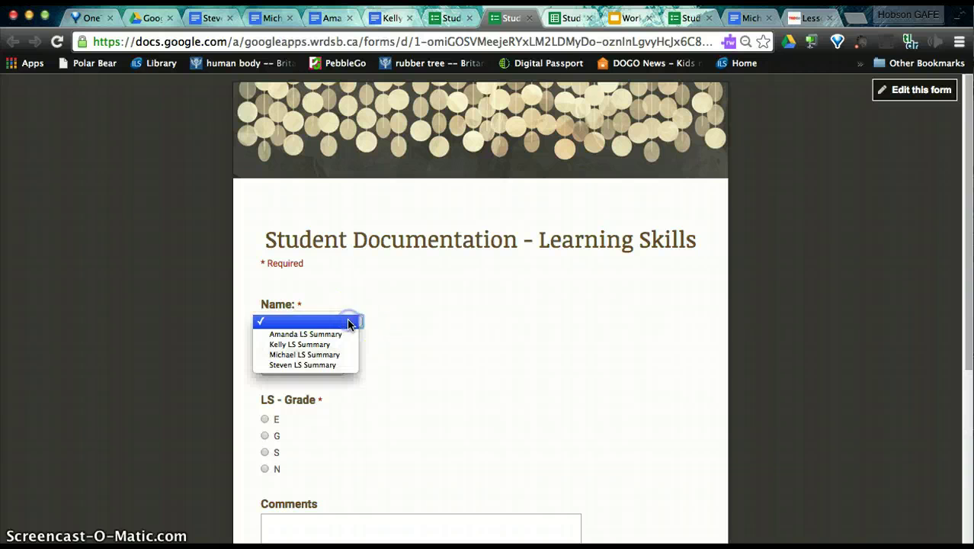
pyautogui.click(330, 355)
pyautogui.click(291, 369)
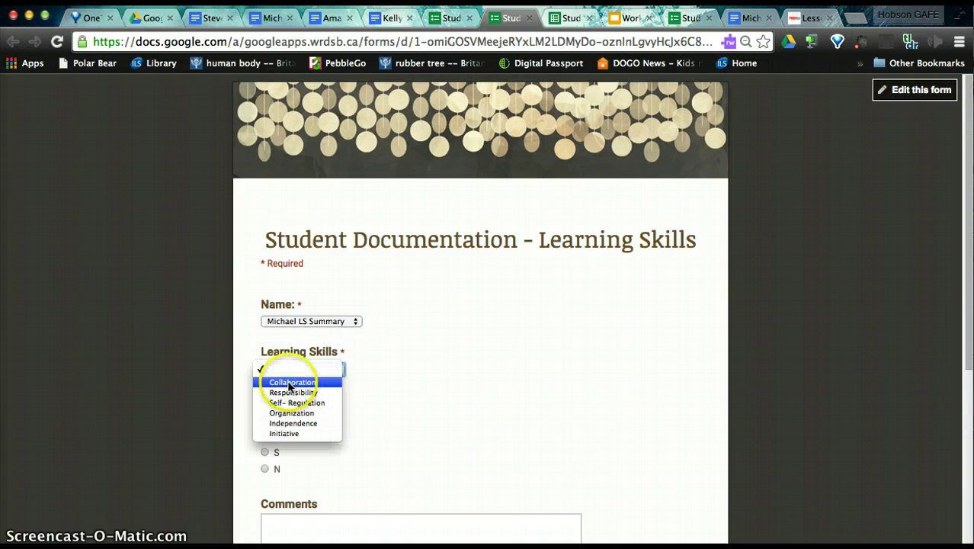
pyautogui.click(290, 383)
pyautogui.click(265, 469)
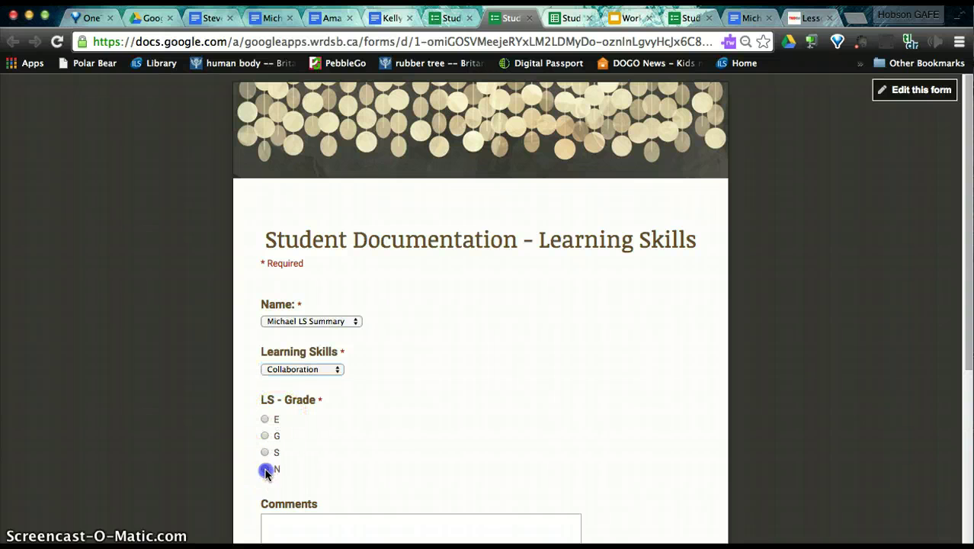
# Step: Add a comment about managing frustration, then submit the response
pyautogui.scroll(-5, 464, 472)
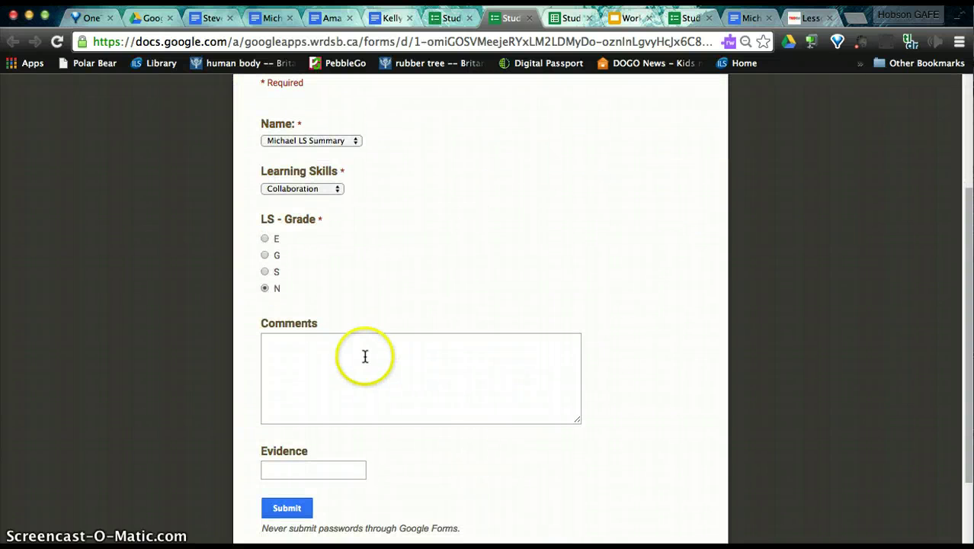
pyautogui.click(365, 352)
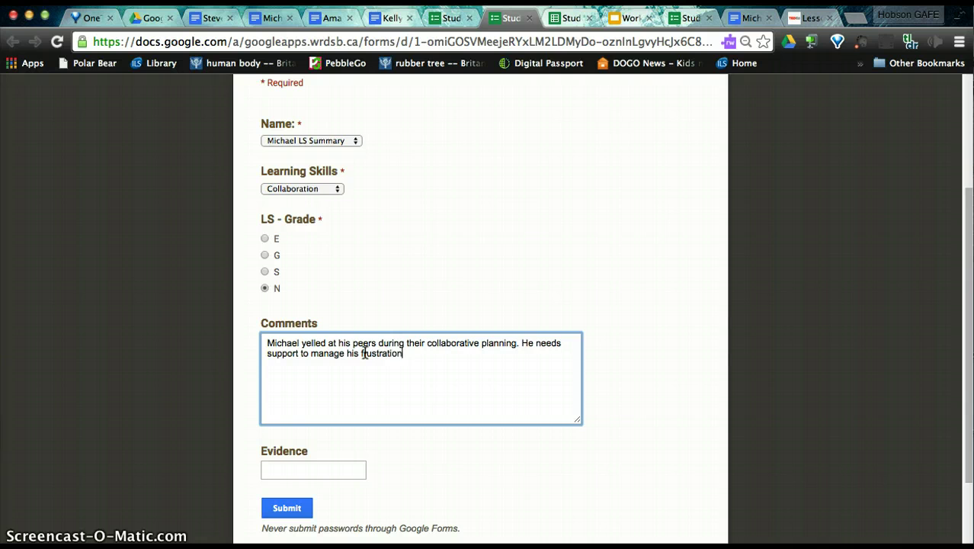
pyautogui.click(278, 470)
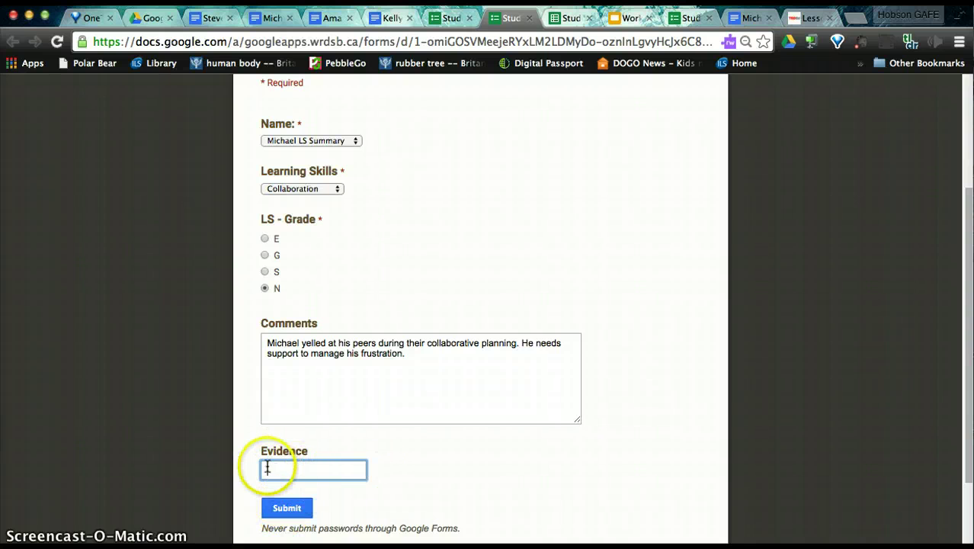
pyautogui.click(283, 509)
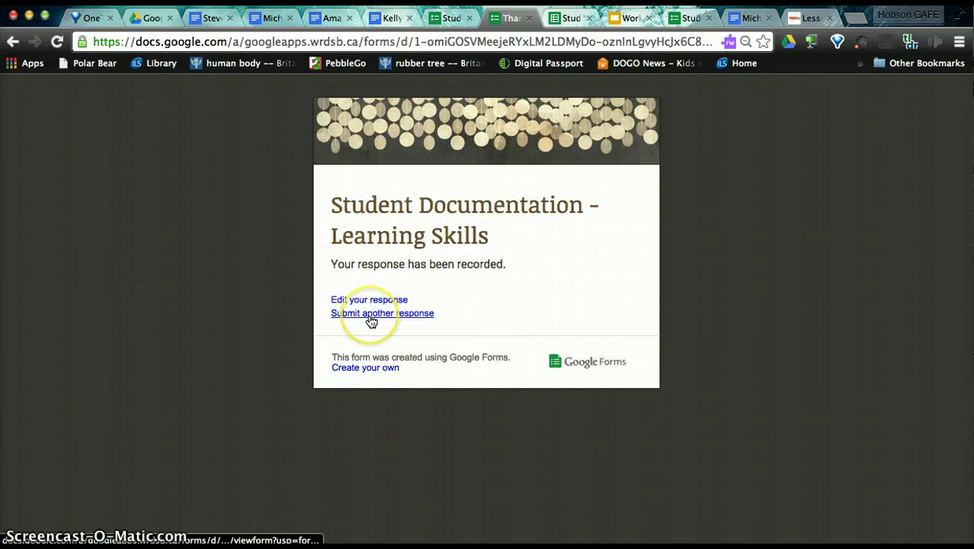
# Step: Check the responses sheet's new row and the student's summary Doc for the submission
pyautogui.click(568, 22)
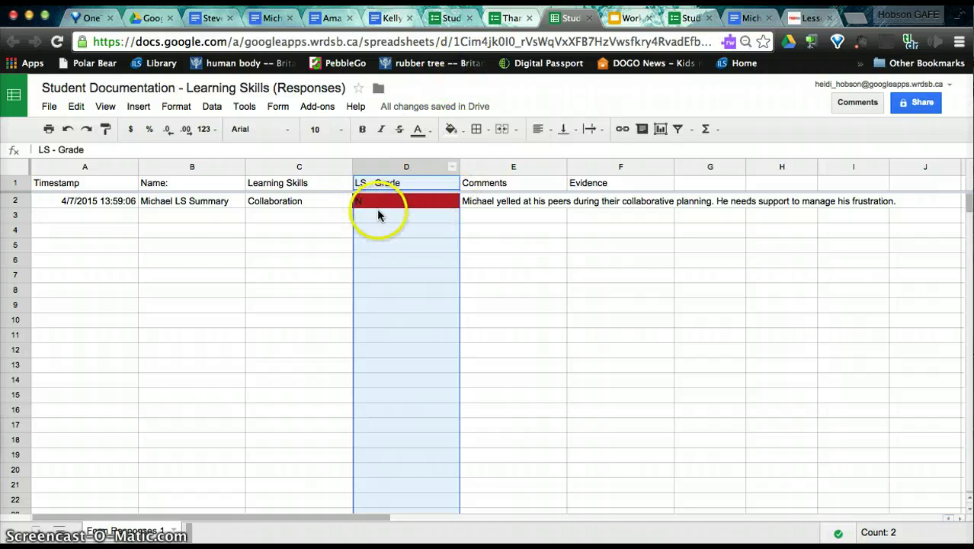
pyautogui.click(269, 17)
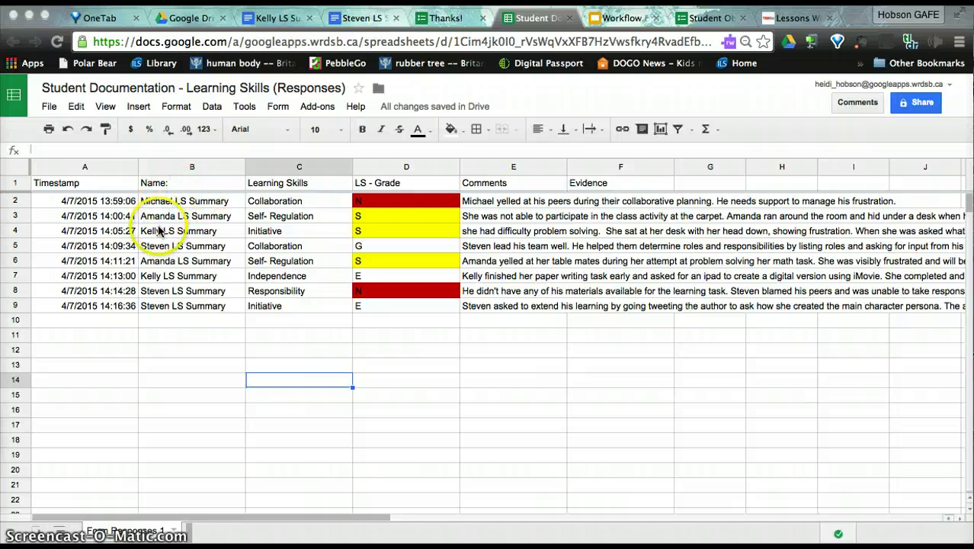
# Step: Filter the Name column to only the student's summary, leaving three rows graded G, N and E
pyautogui.click(679, 130)
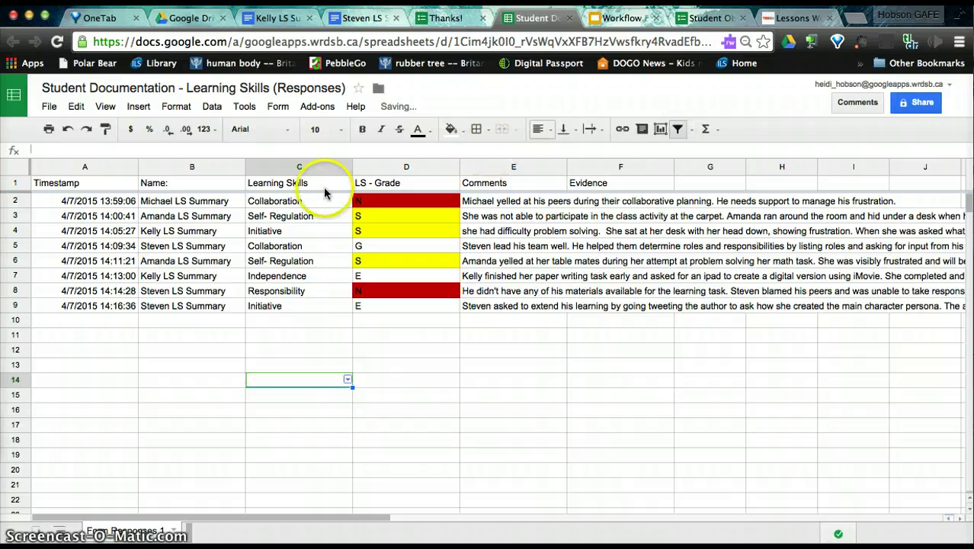
pyautogui.click(15, 166)
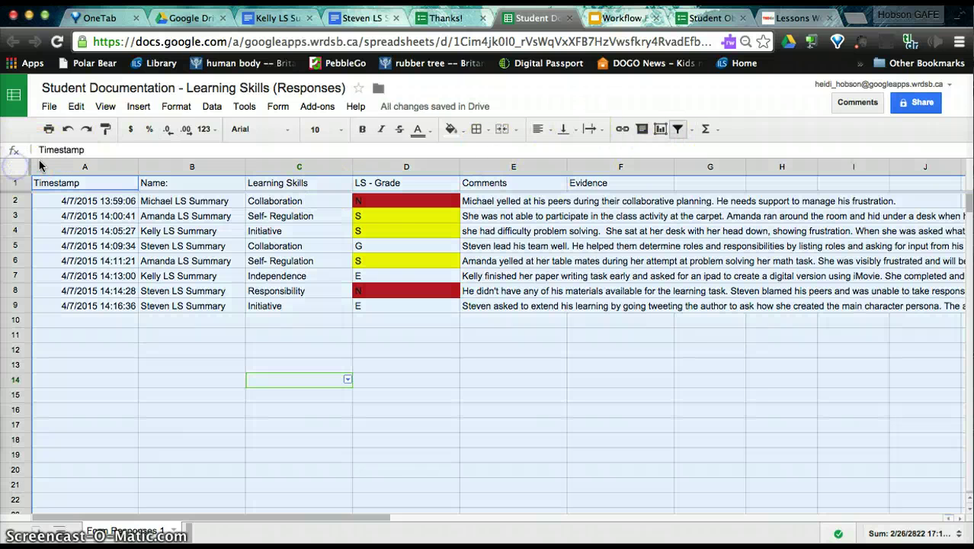
pyautogui.click(679, 129)
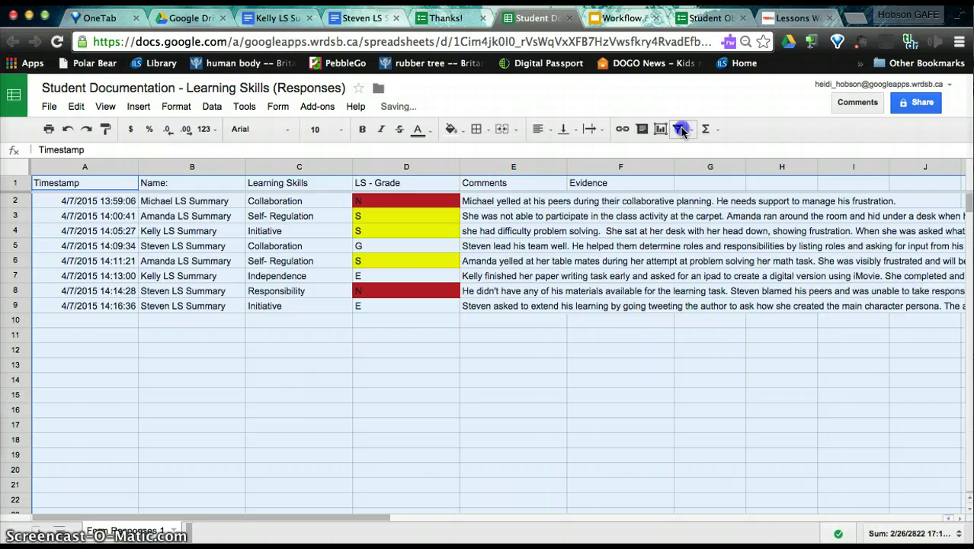
pyautogui.click(241, 184)
pyautogui.click(157, 248)
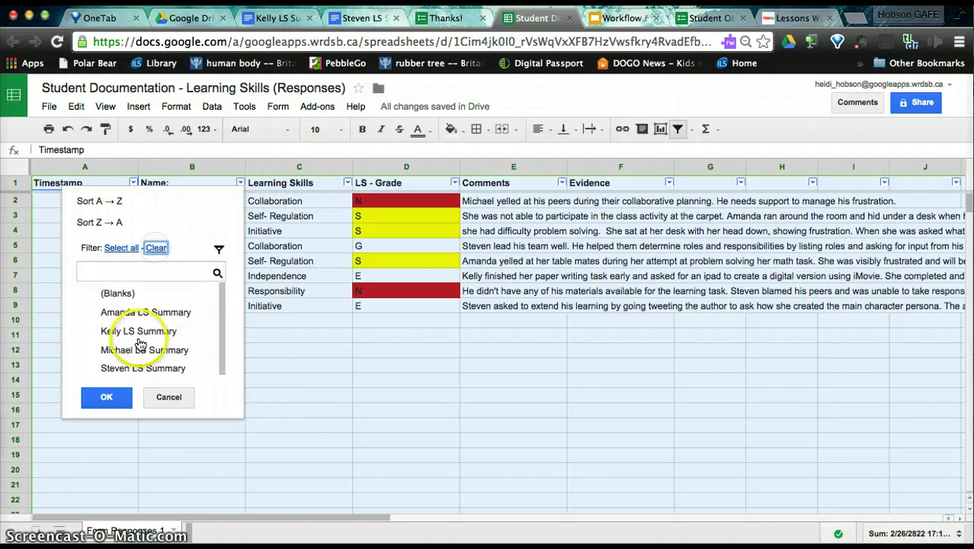
pyautogui.click(138, 369)
pyautogui.click(105, 396)
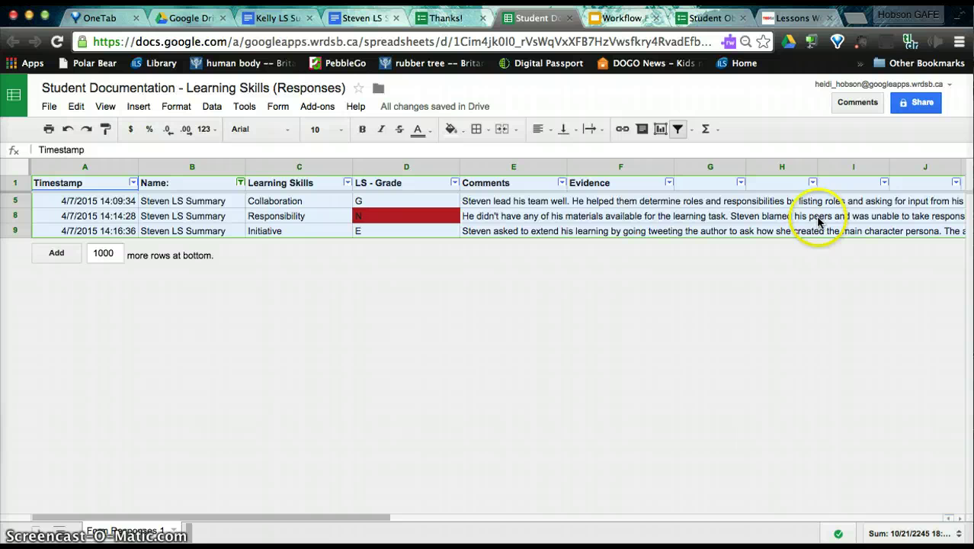
pyautogui.click(914, 103)
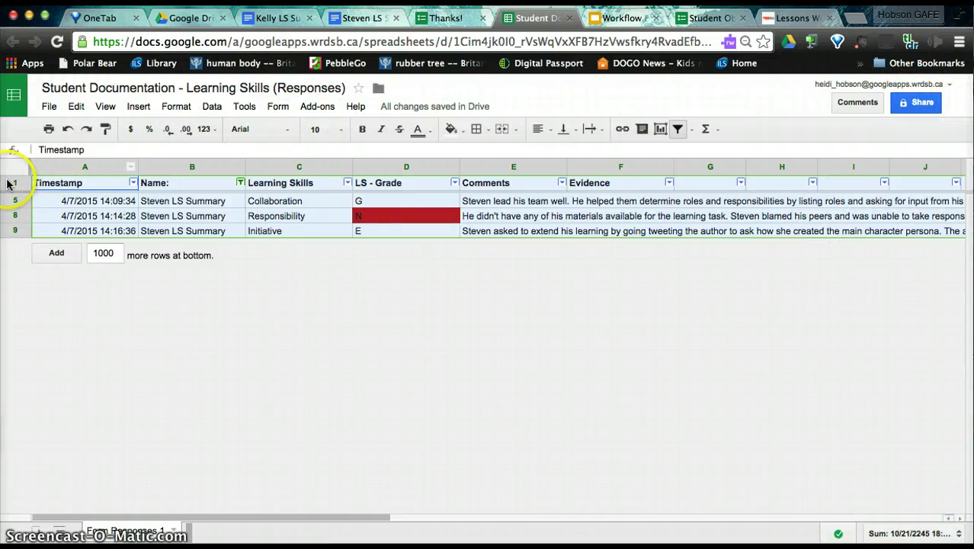
# Step: Review the three-row responses table in the student's summary Doc
pyautogui.click(358, 23)
pyautogui.scroll(-2, 369, 479)
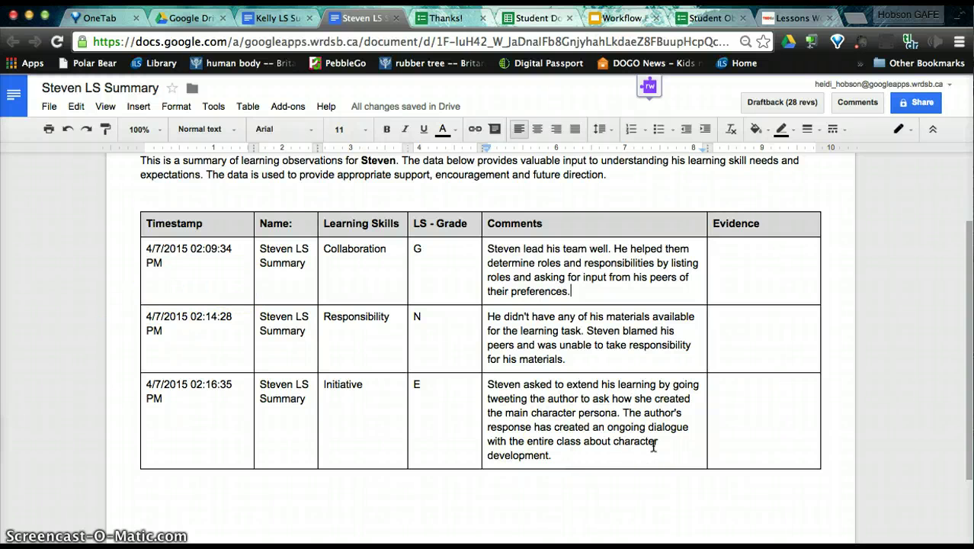
pyautogui.click(252, 471)
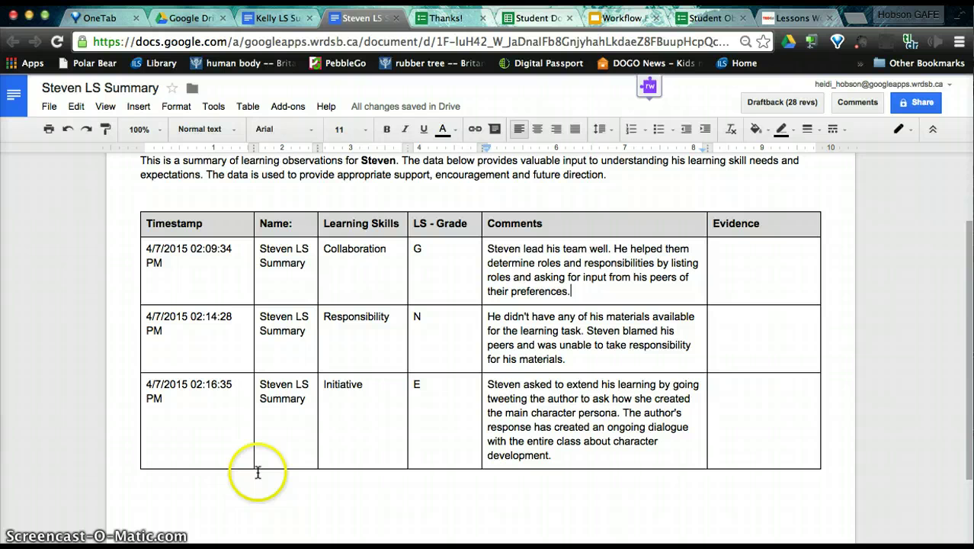
# Step: Turn off the filter on the responses sheet and return to the student's Doc
pyautogui.click(445, 17)
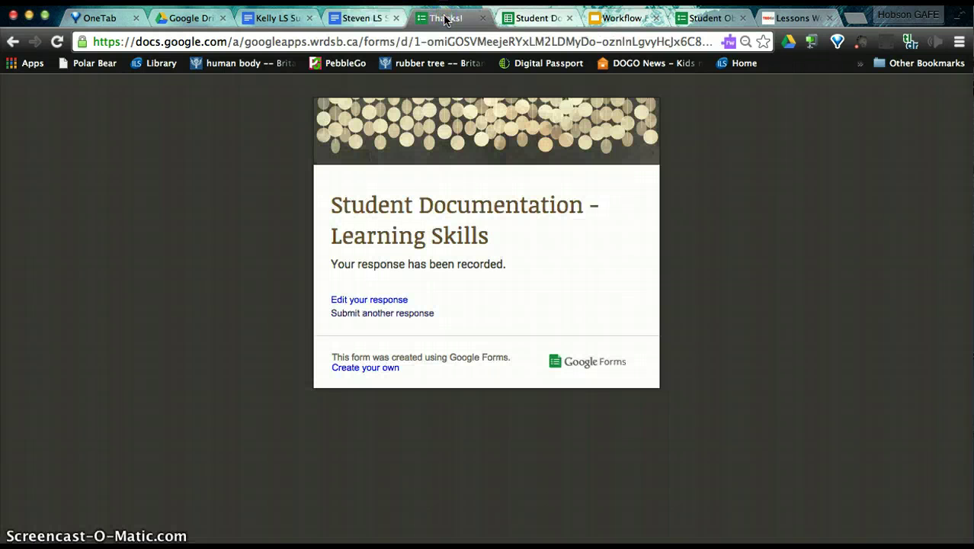
pyautogui.click(533, 20)
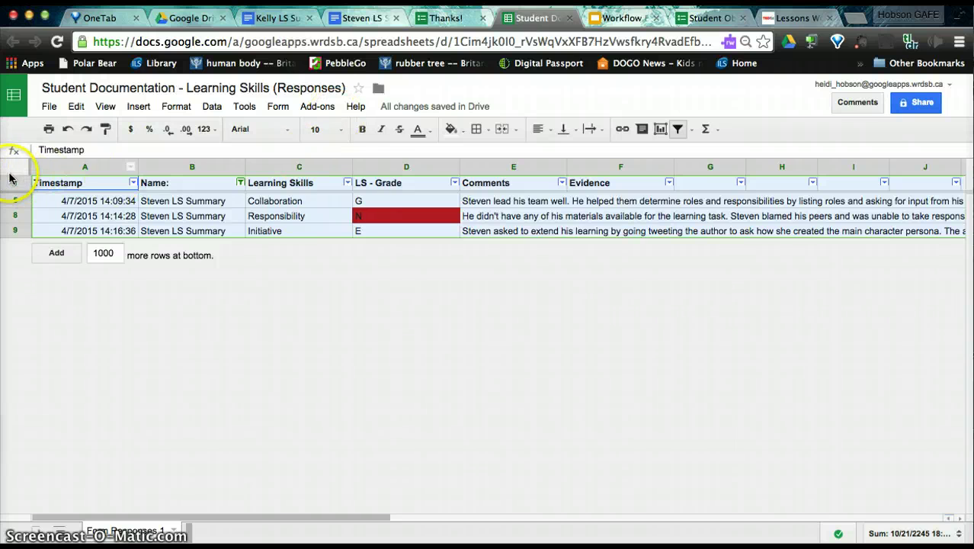
pyautogui.click(677, 128)
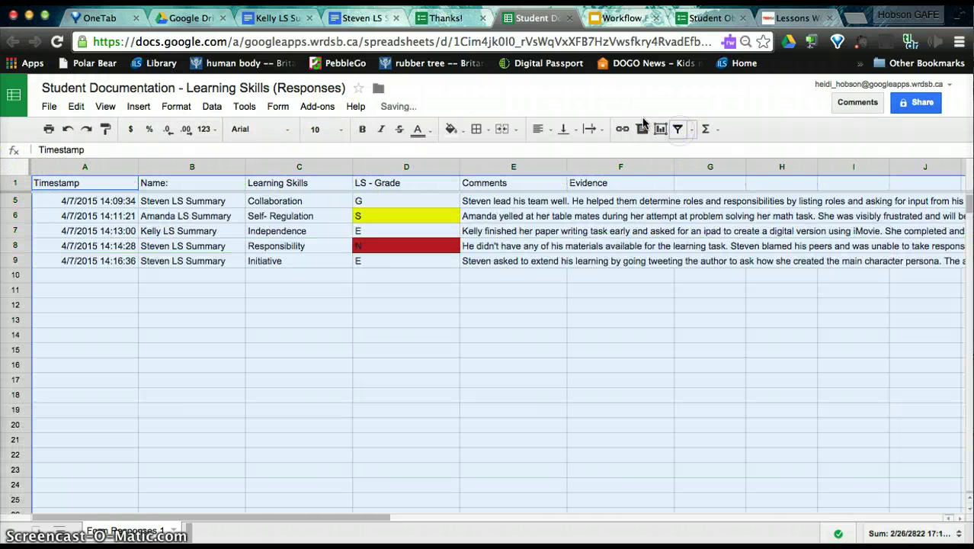
pyautogui.click(362, 18)
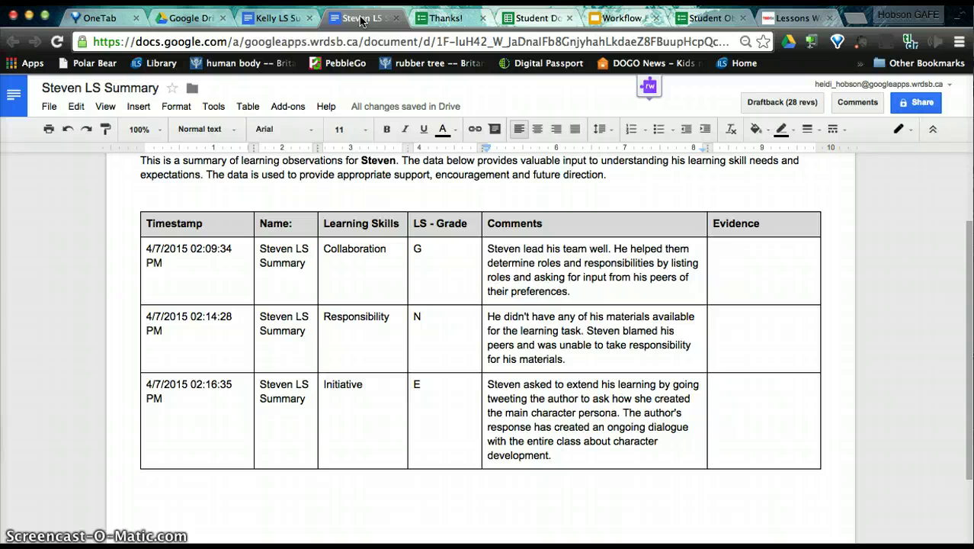